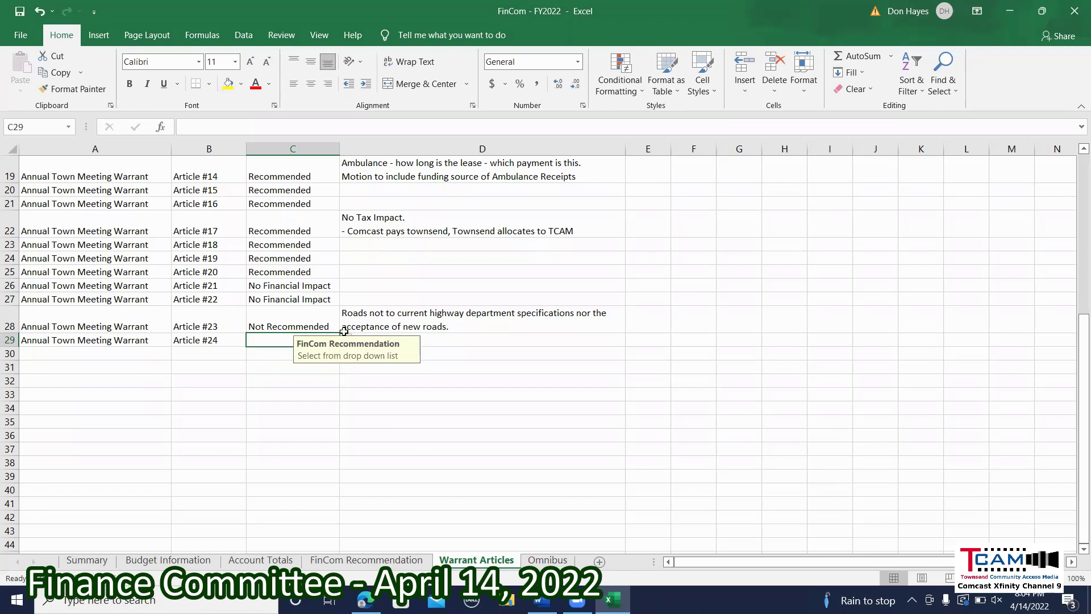
Set the FinCom recommendation for Article #24 to No Financial Impact
left_click(344, 380)
left_click(266, 342)
left_click(348, 340)
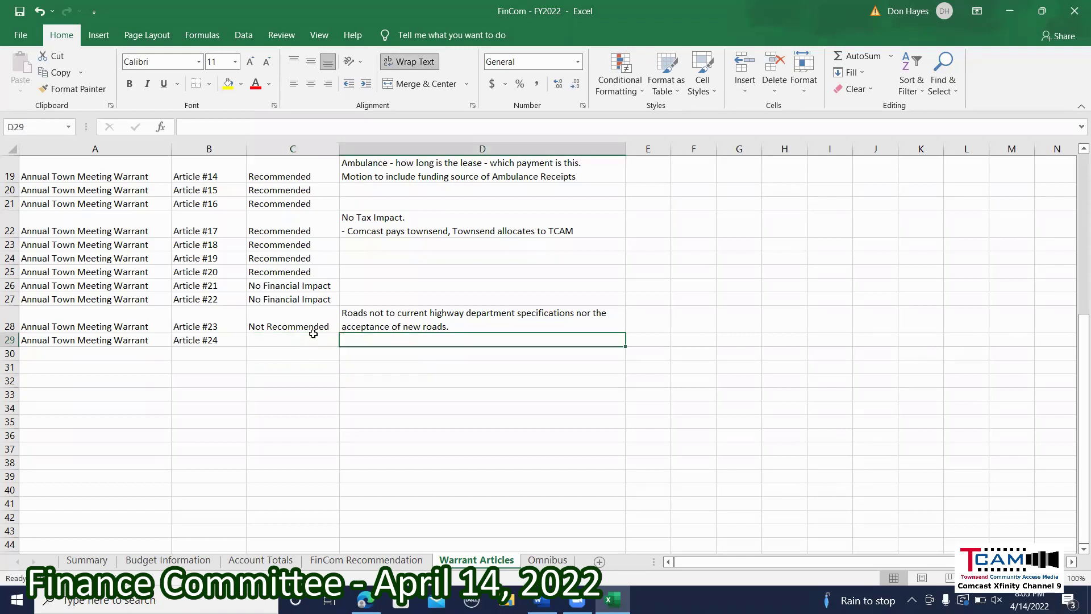
scroll(310, 332, "down", 3)
scroll(310, 331, "up", 2)
left_click(319, 341)
left_click(345, 340)
left_click(312, 372)
Enter the Article #24 comment "At this time, an additional change to bylaws to implement is required for completeng and implementing in Townsend."
left_click(465, 339)
type("At")
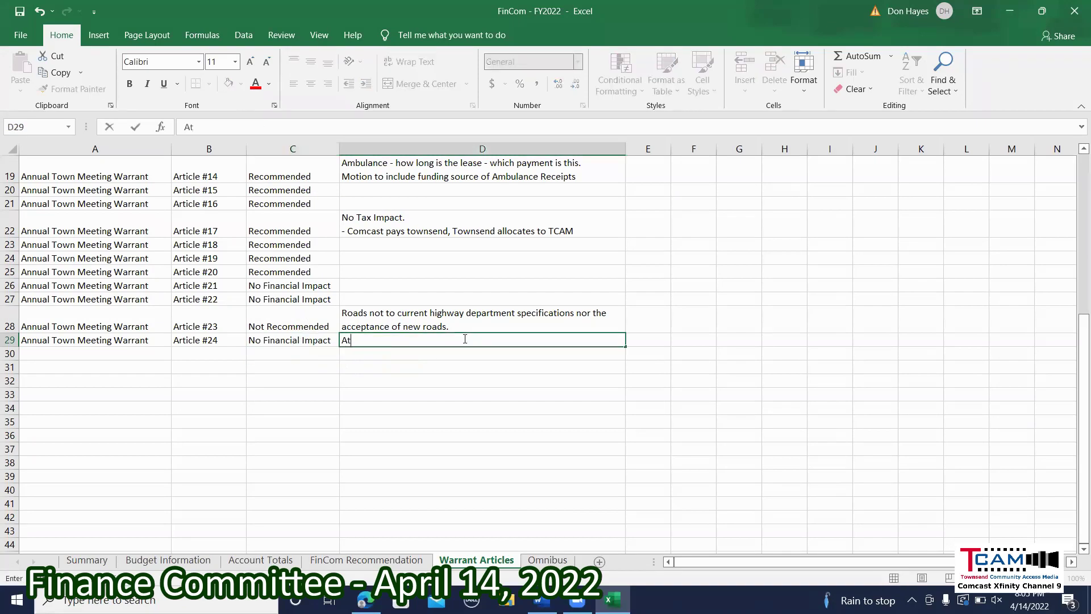
type(" this time, the next ")
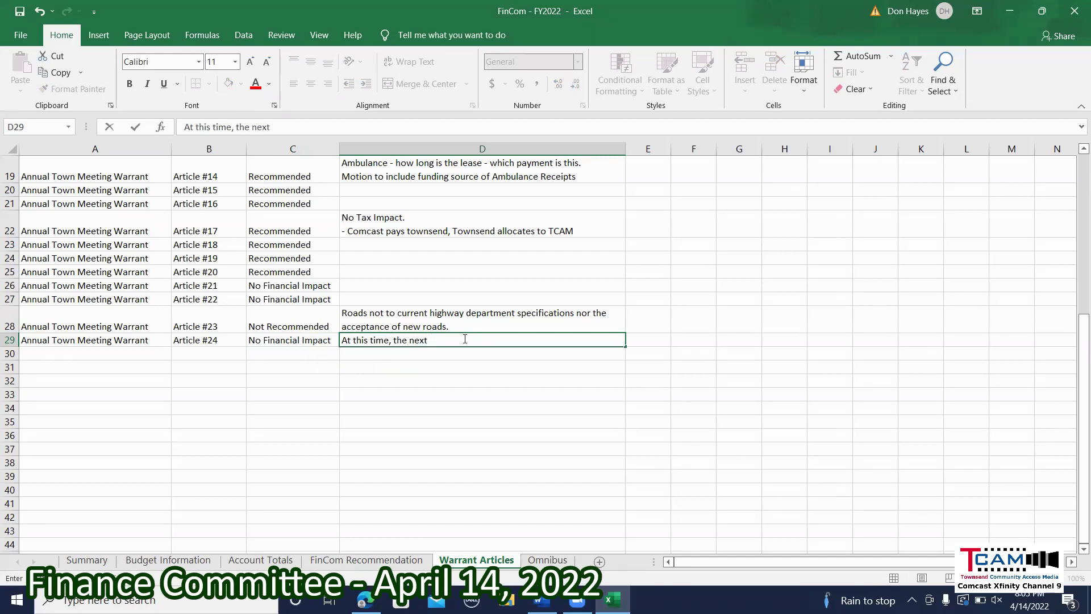
type("change")
key("BackSpace")
key("BackSpace")
key("BackSpace")
key("BackSpace")
key("BackSpace")
key("BackSpace")
key("BackSpace")
key("BackSpace")
key("BackSpace")
key("BackSpace")
key("BackSpace")
key("BackSpace")
key("BackSpace")
key("BackSpace")
key("BackSpace")
key("BackSpace")
type("an additional change")
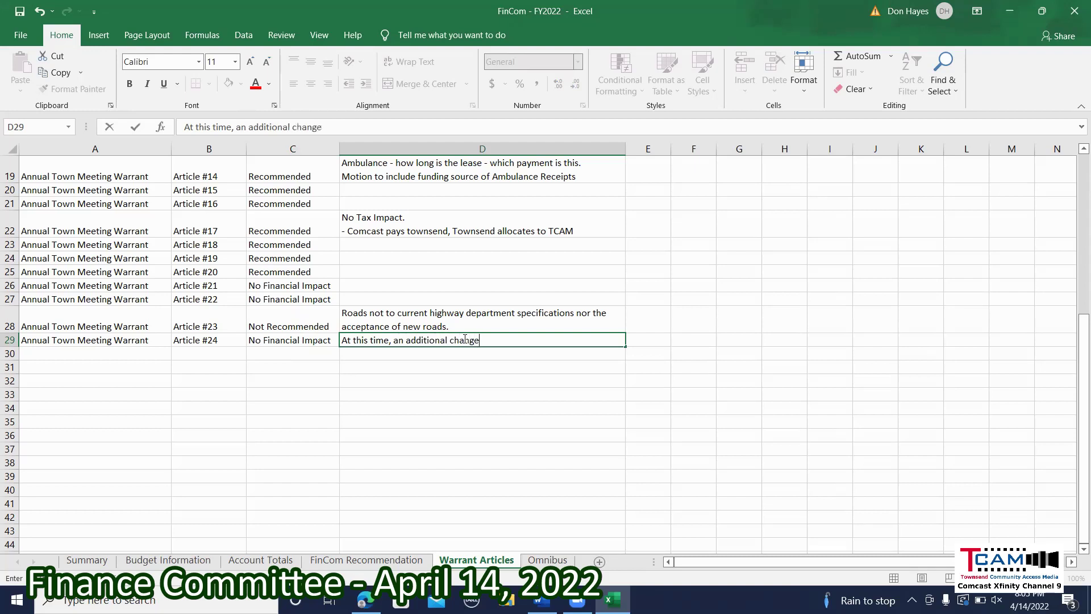
type(" to bylaws to imp")
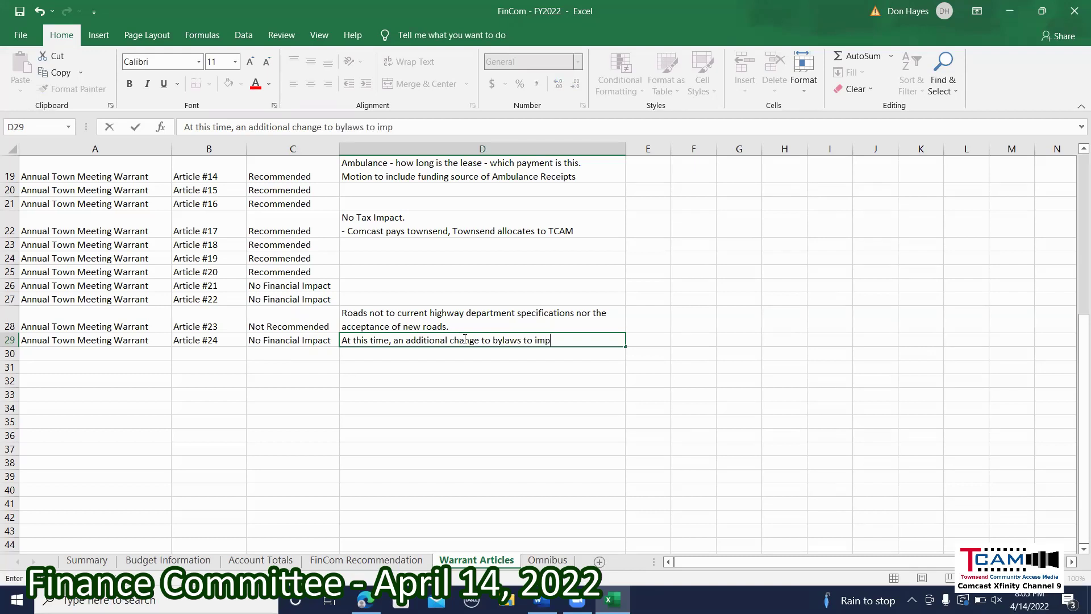
type("lement is require")
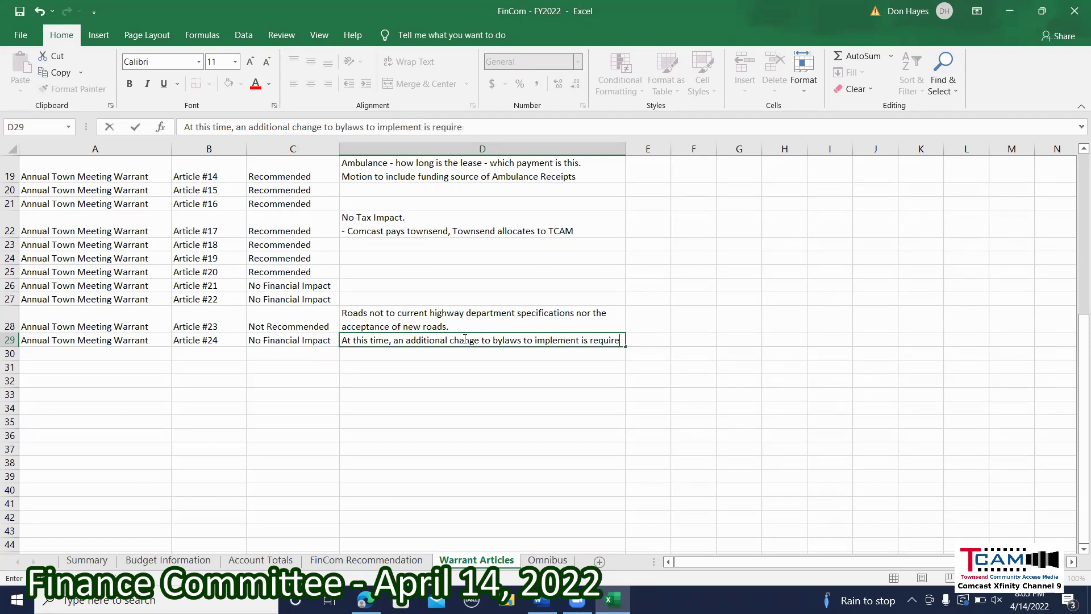
type("d for com")
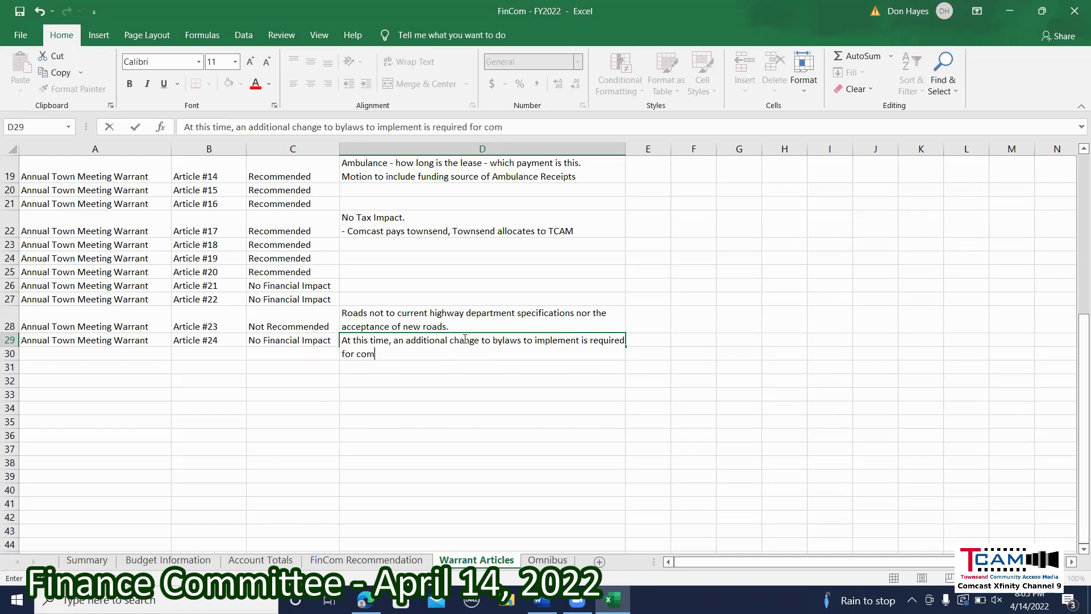
type("pleteng and im")
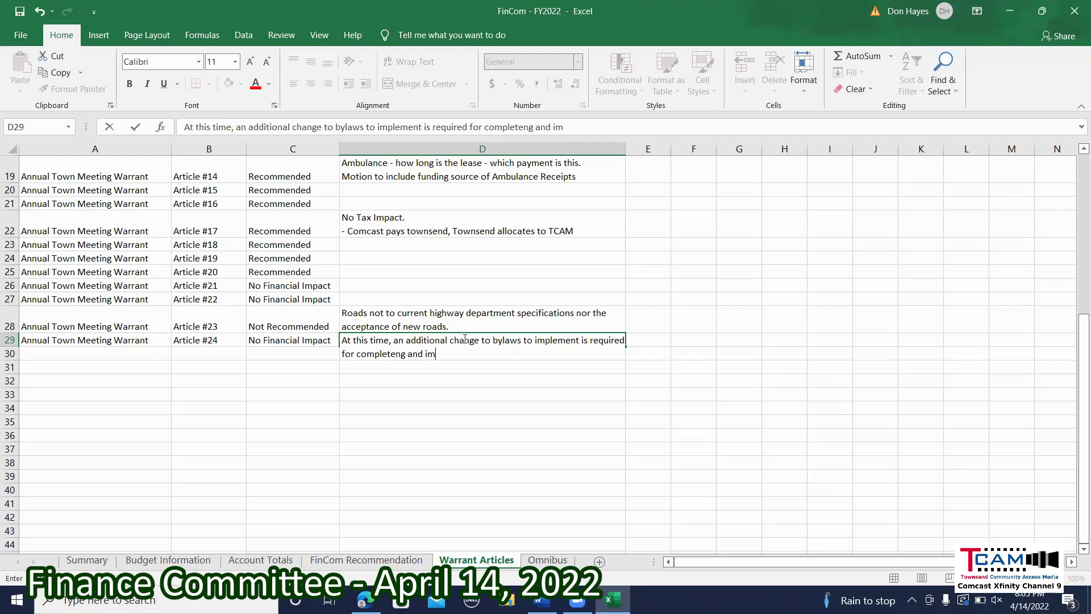
type("plementing in ")
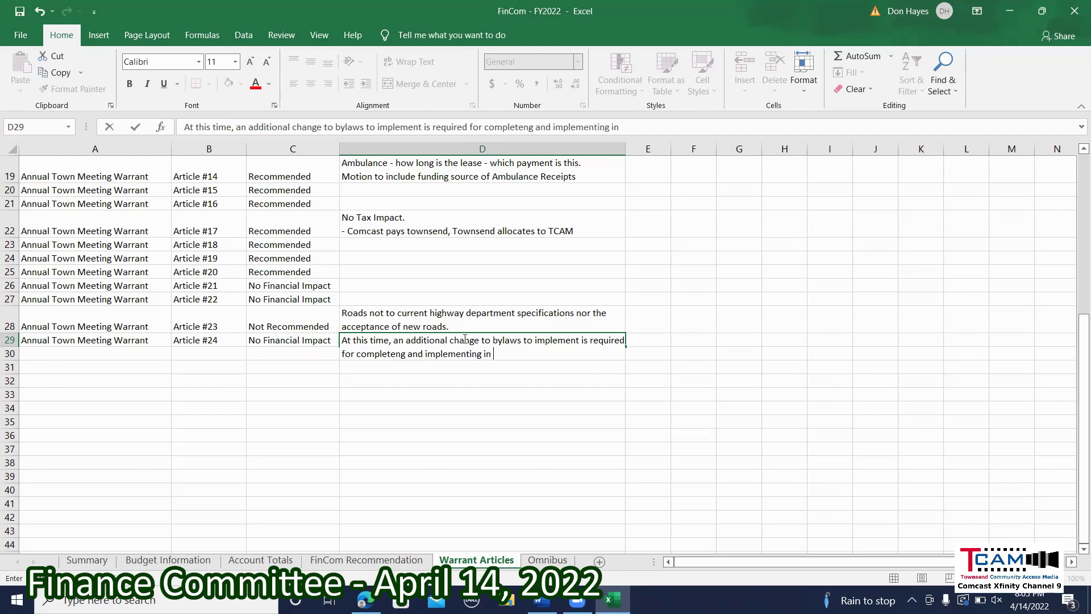
type("Townsend.")
left_click_drag(182, 395, 182, 381)
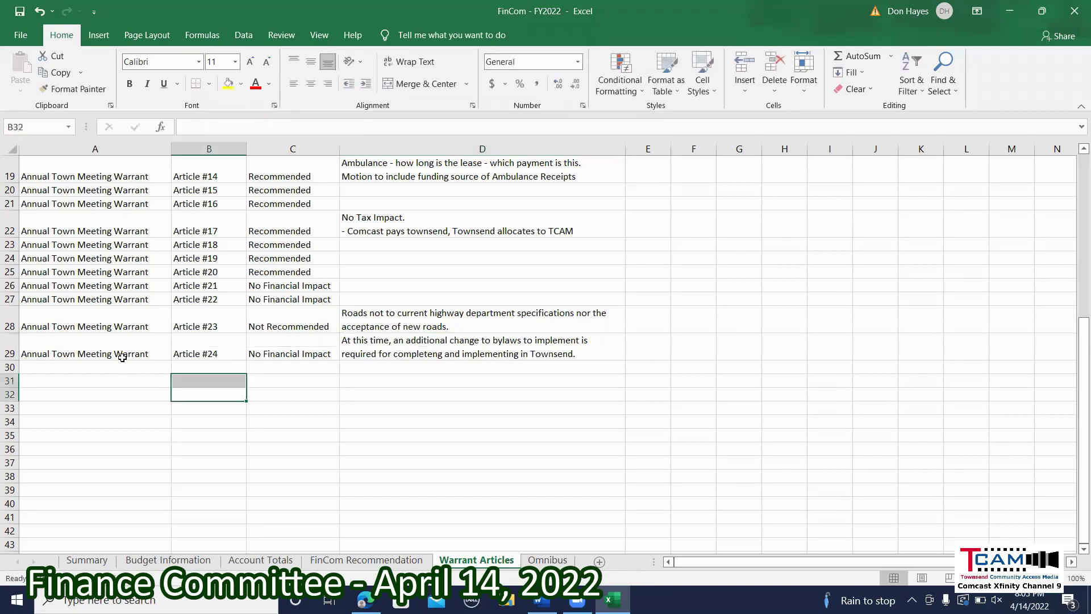
Fill the Article #24 row down one row for Article #25 and clear the copied recommendation and comment
left_click_drag(126, 348, 420, 348)
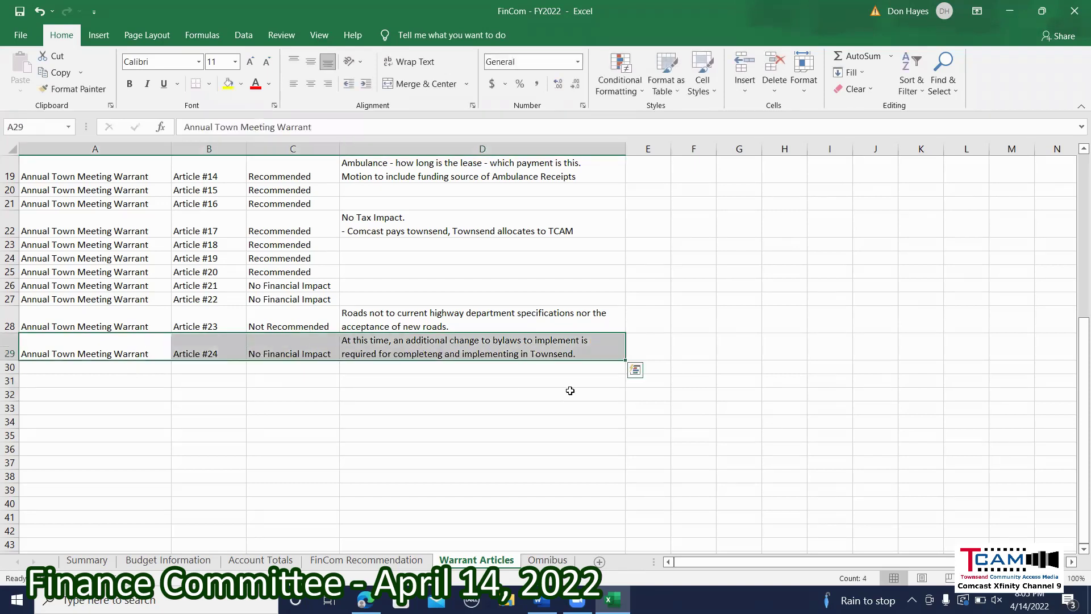
left_click_drag(626, 360, 628, 374)
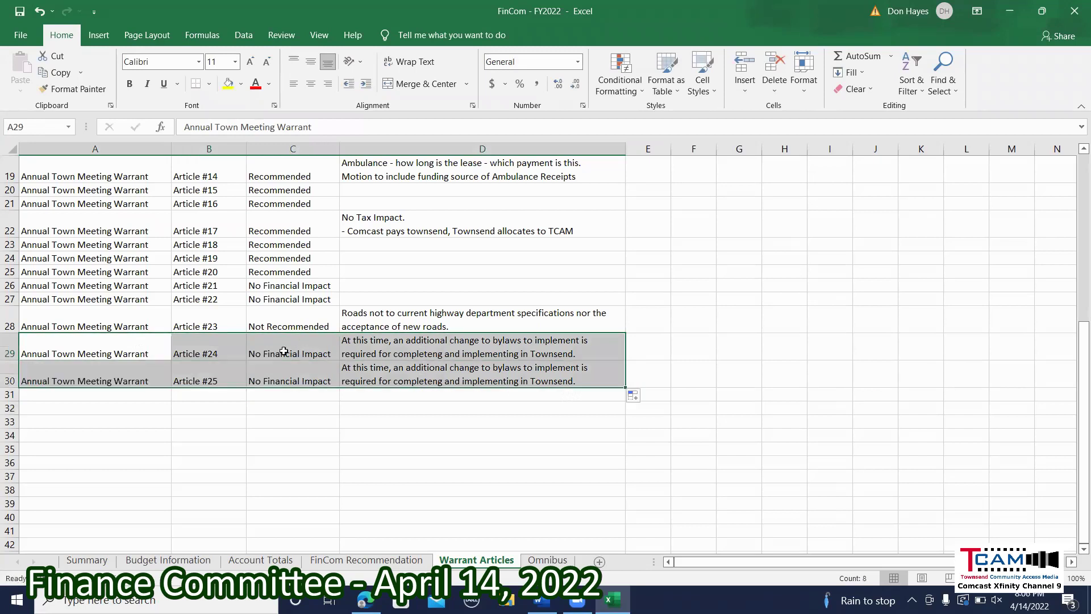
left_click(230, 380)
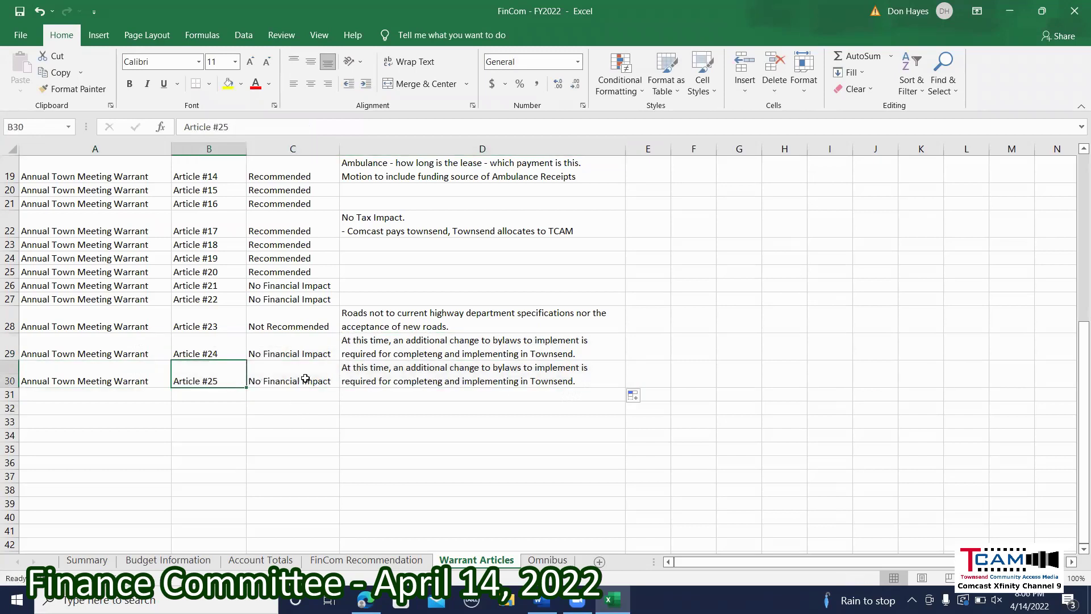
left_click_drag(303, 378, 402, 393)
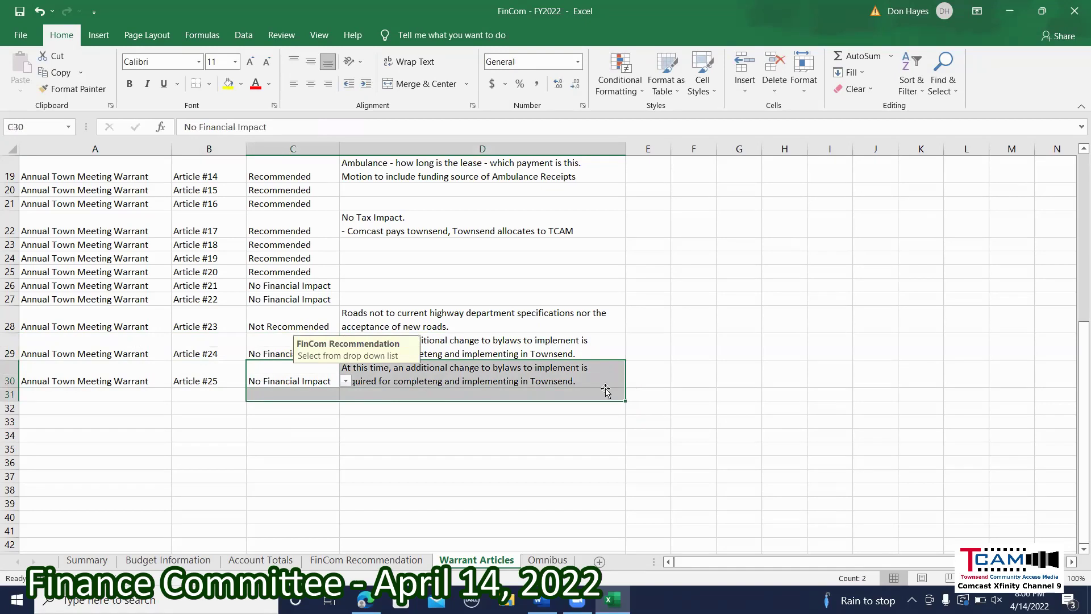
key("Delete")
left_click(454, 422)
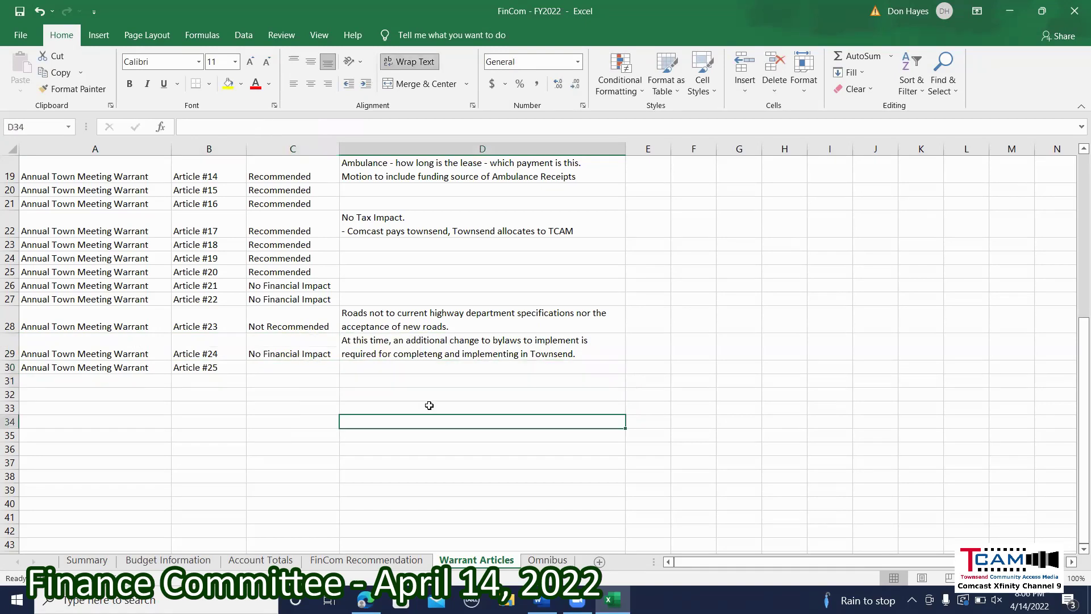
Switch to the warrant document in the browser and examine the text of Articles 24 and 25
key("alt+Tab")
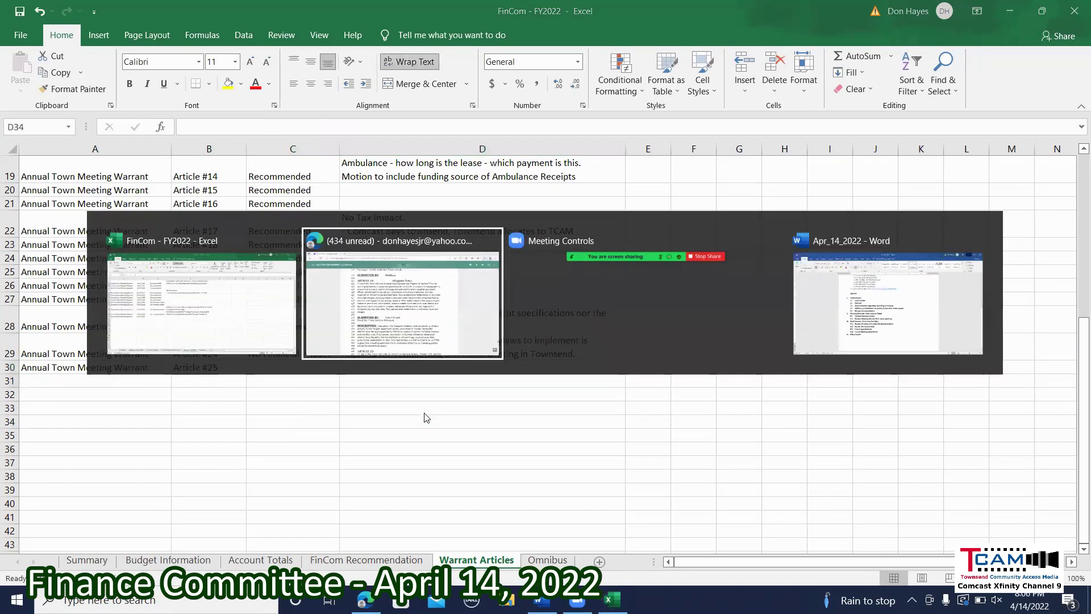
scroll(499, 408, "down", 10)
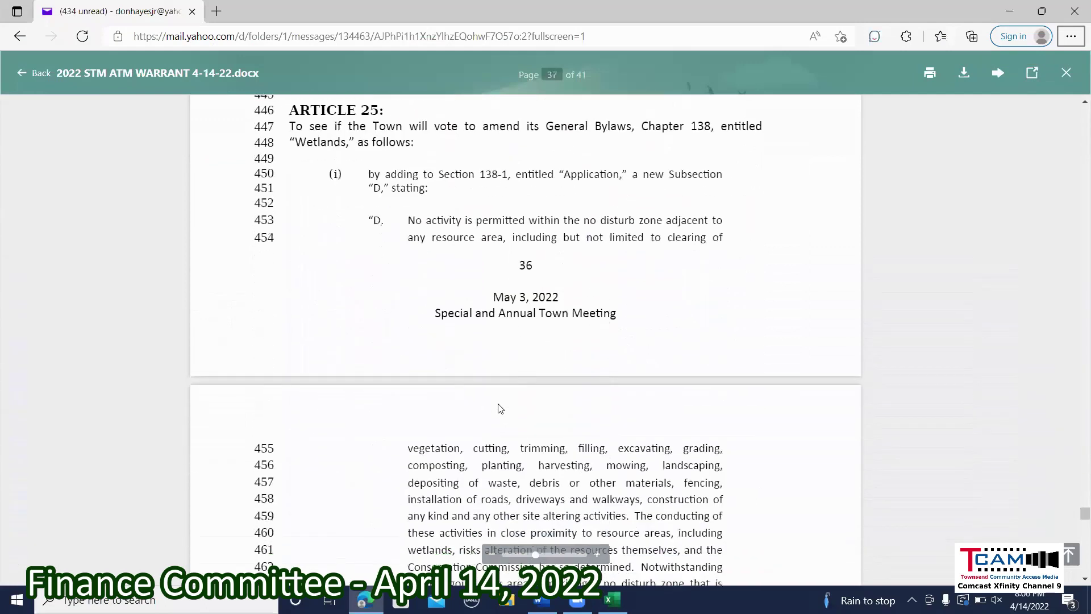
scroll(499, 408, "down", 8)
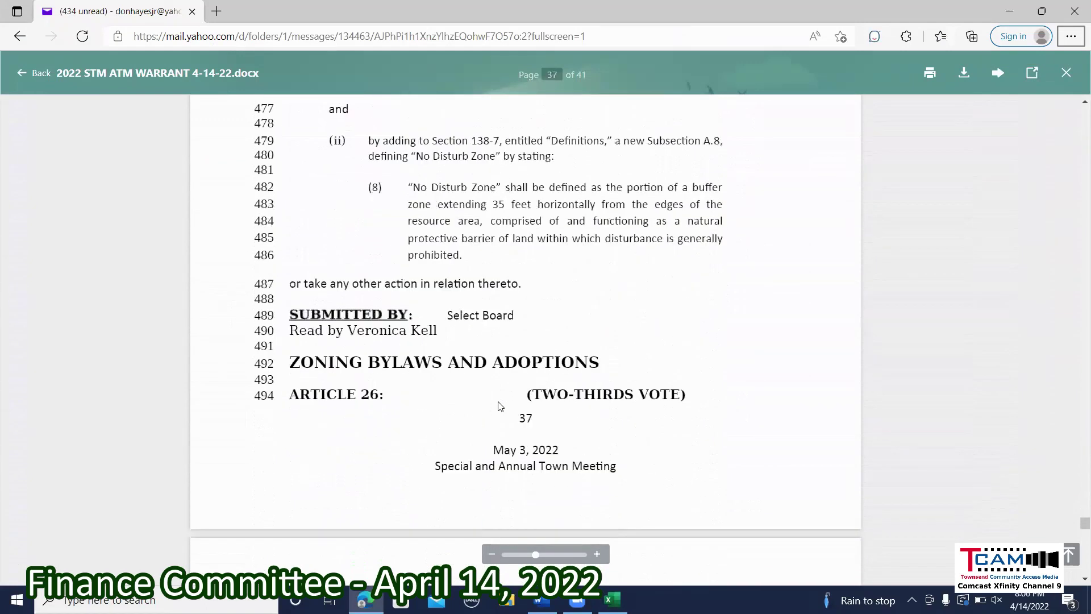
scroll(496, 408, "up", 5)
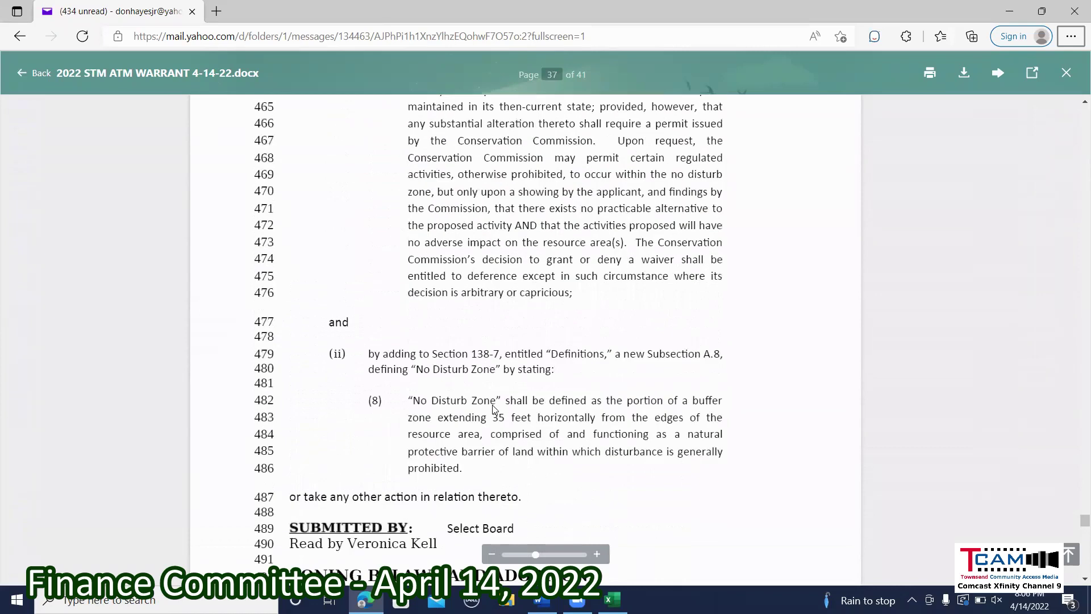
scroll(493, 408, "up", 10)
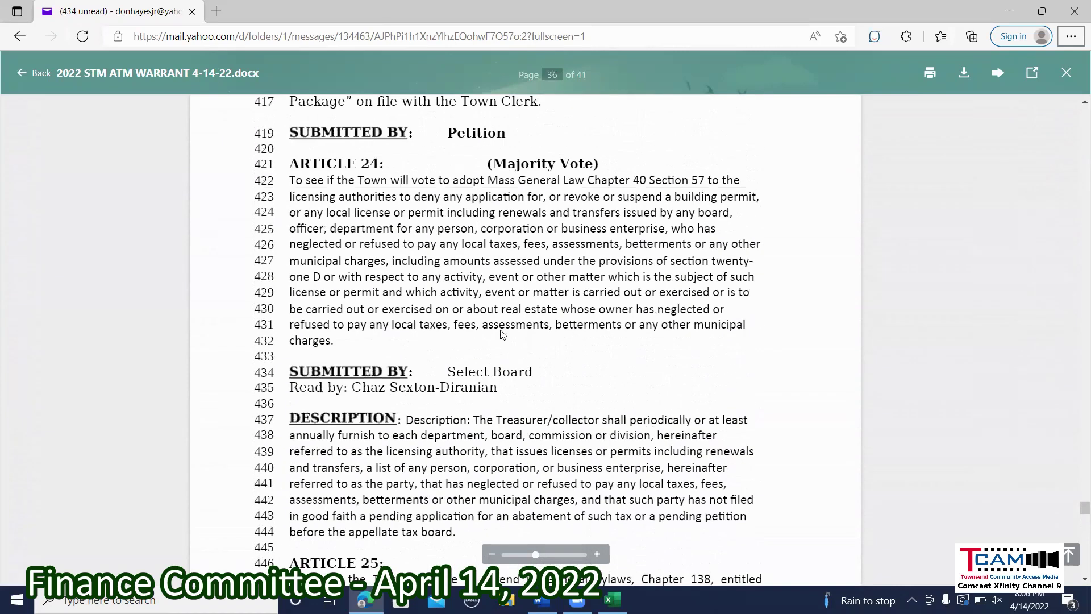
scroll(501, 334, "down", 5)
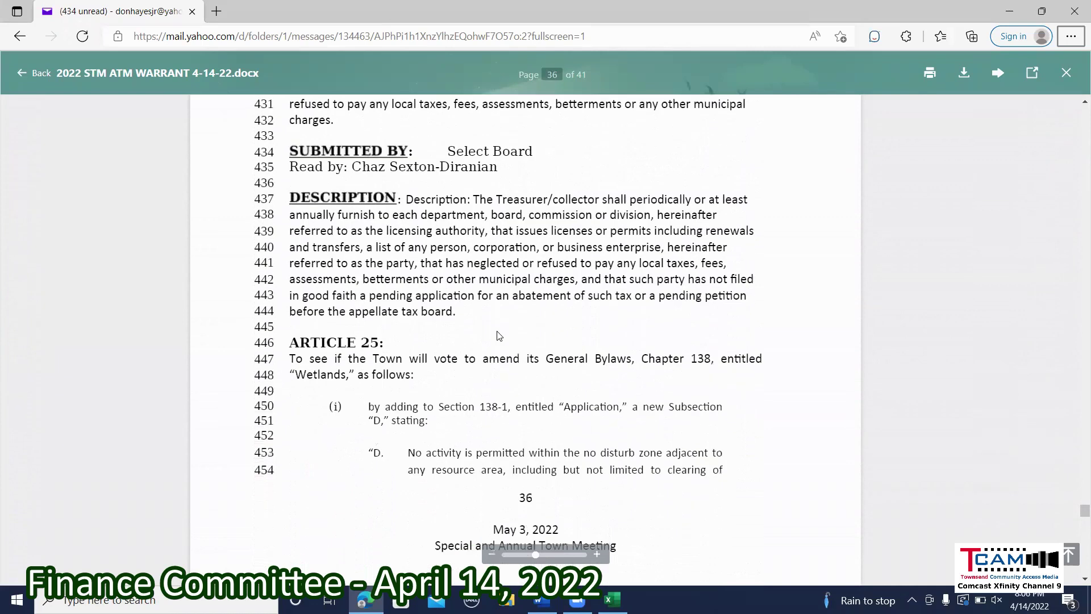
scroll(498, 335, "up", 7)
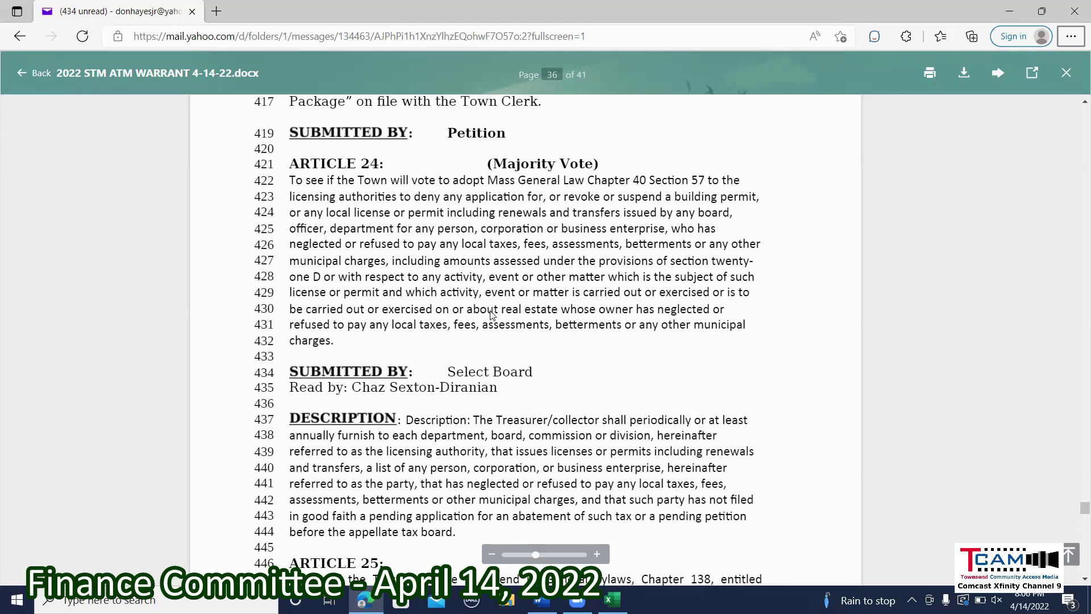
Return to the Excel workbook and check the recommendation and comment cells for Articles #24 and #25
key("alt+Tab")
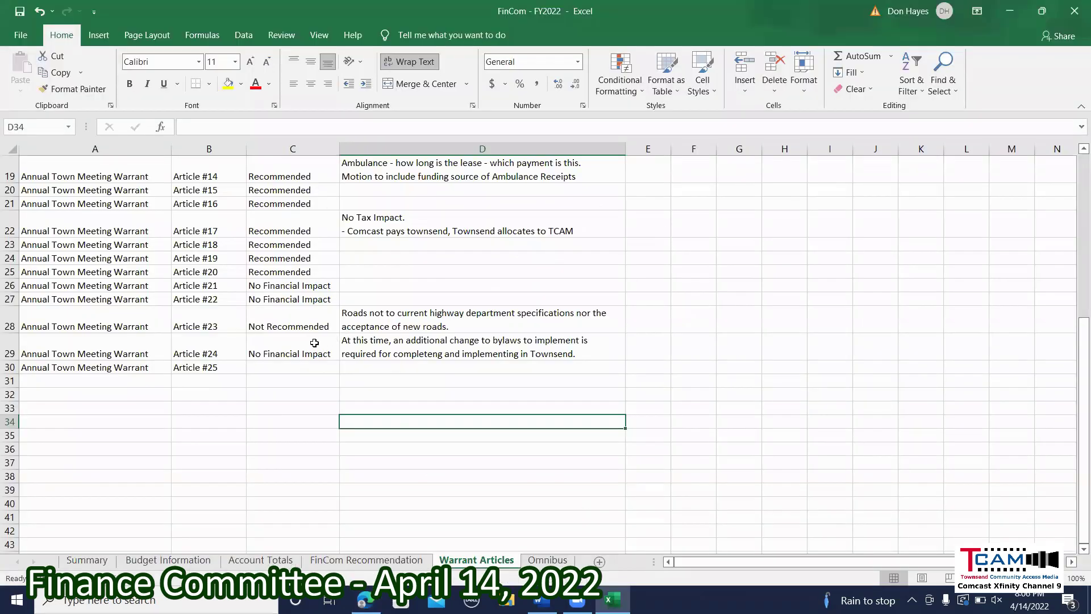
left_click(315, 346)
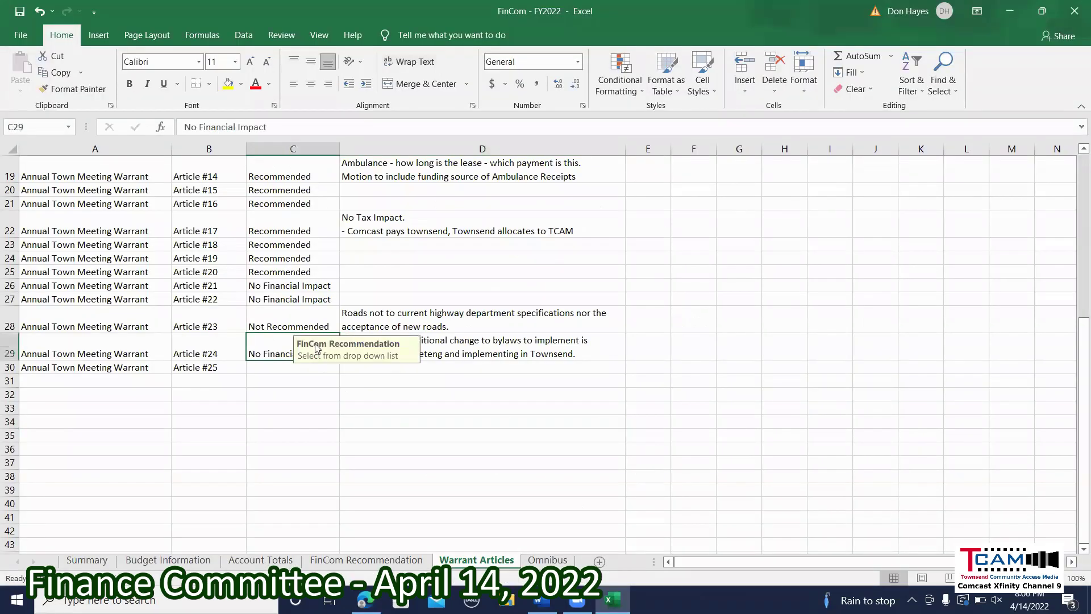
left_click(503, 367)
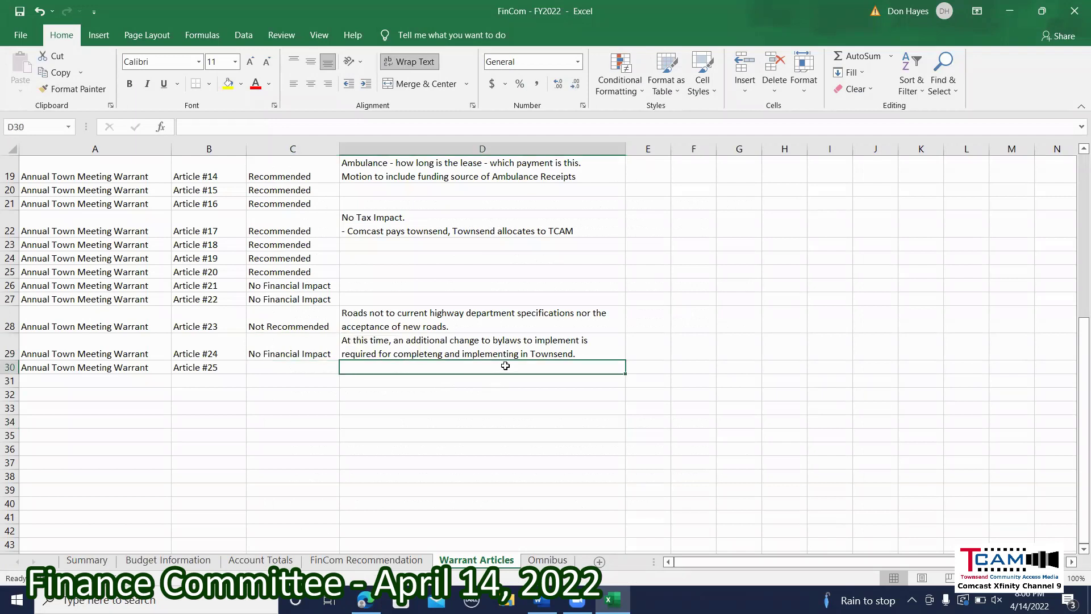
left_click(534, 352)
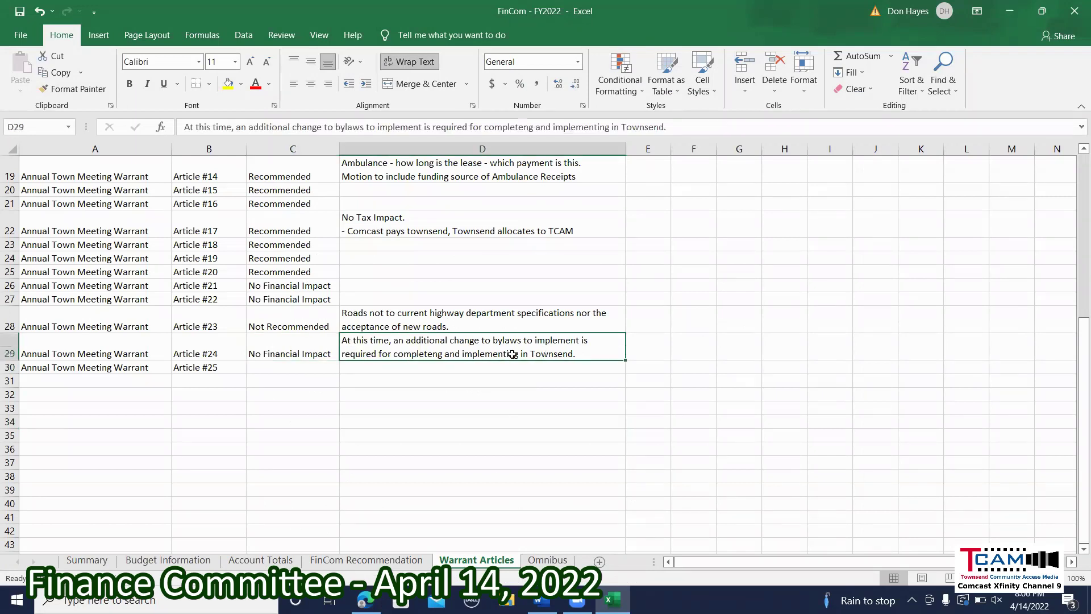
left_click(329, 367)
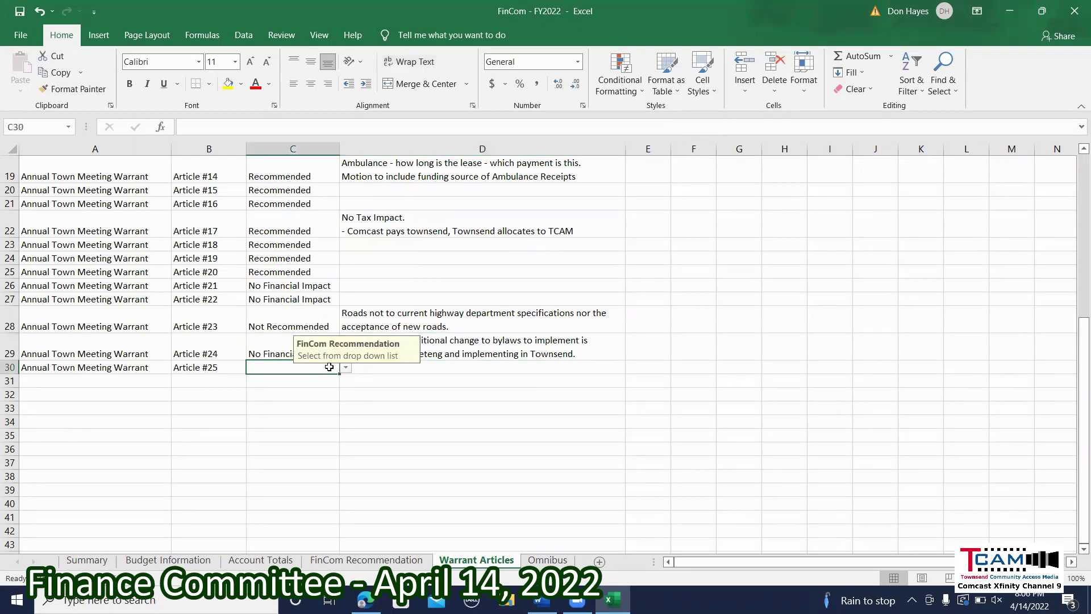
Switch to the warrant document in the browser and look for the articles that follow Article 25
key("alt+Tab")
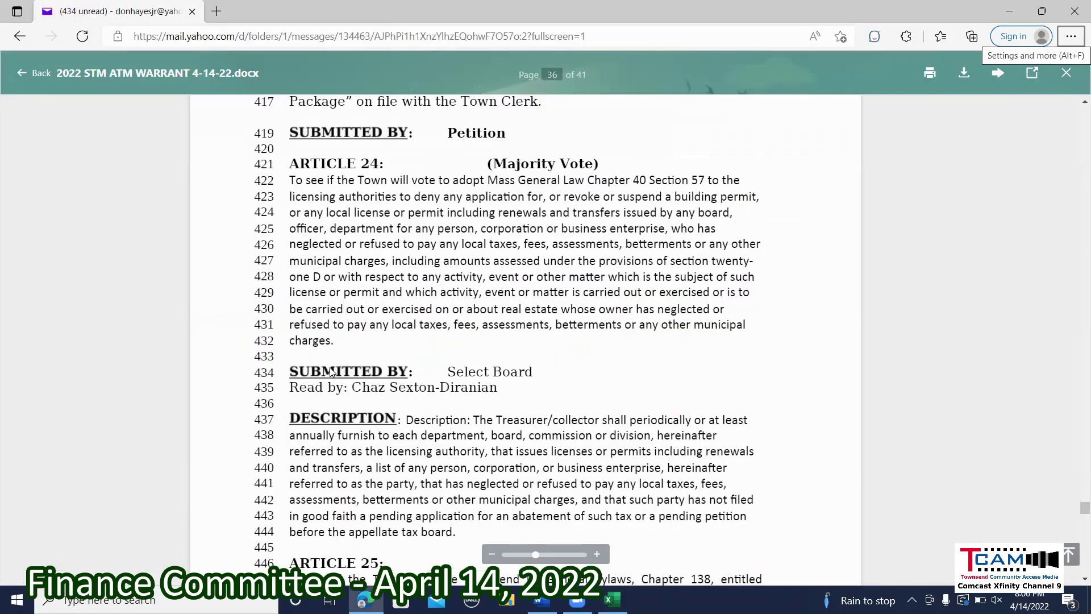
scroll(331, 371, "down", 15)
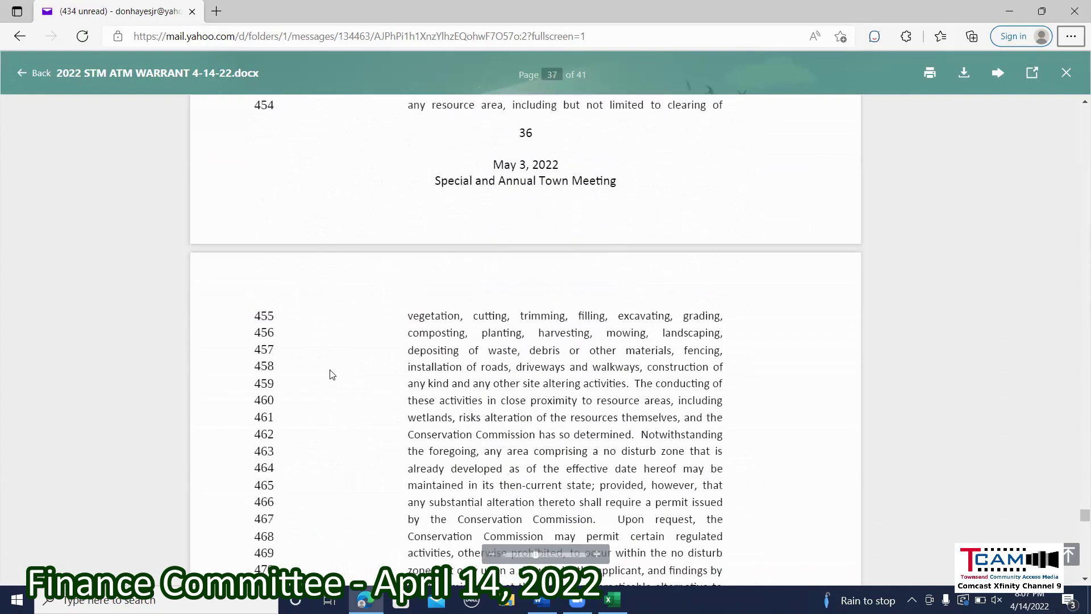
scroll(333, 372, "down", 15)
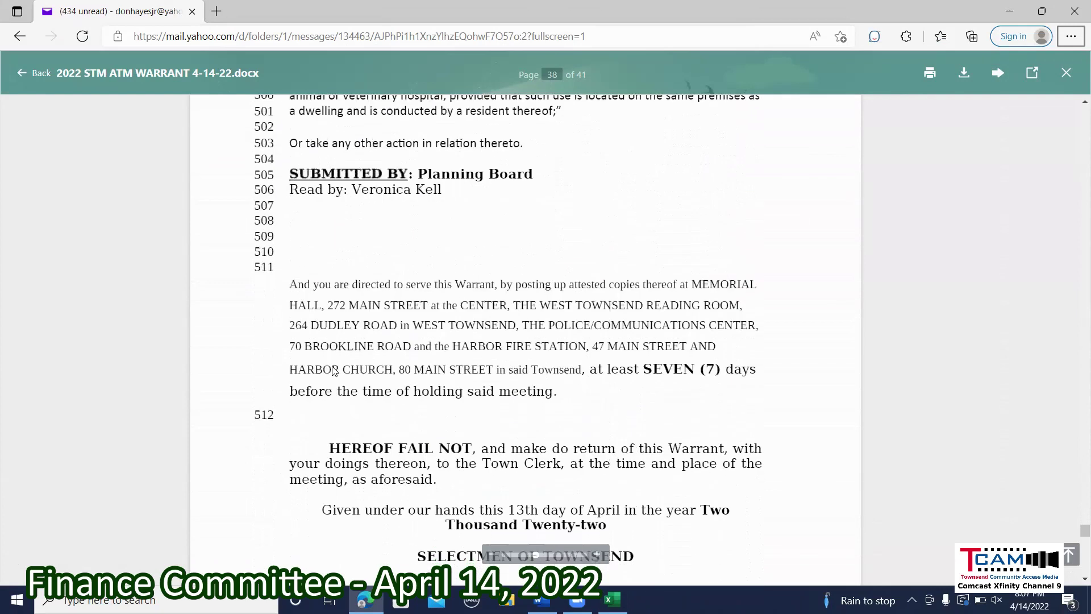
scroll(334, 371, "up", 10)
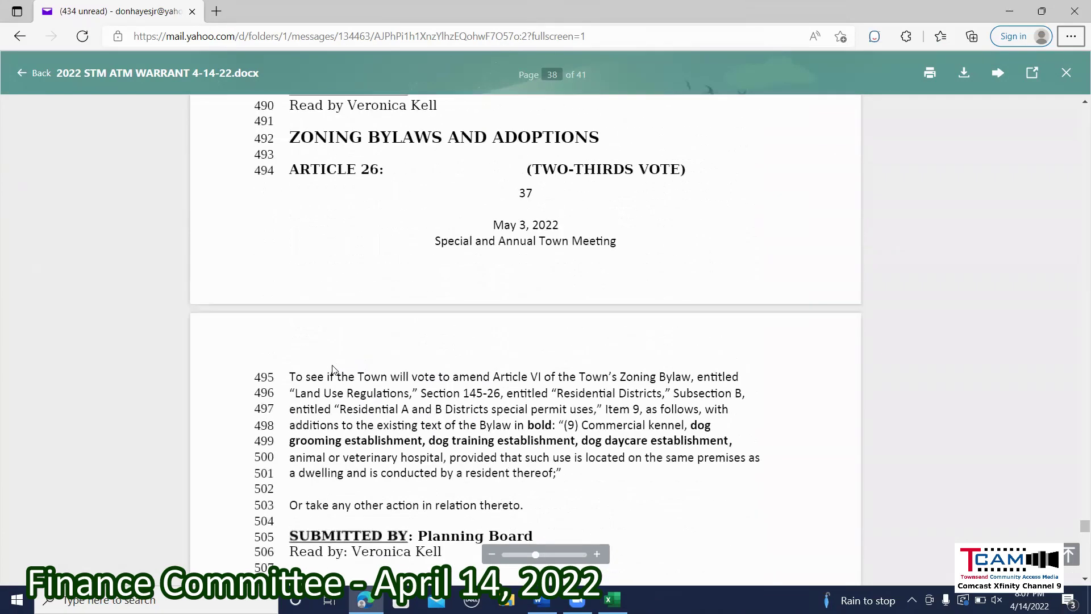
Return to the Excel workbook and fill the Article #25 row down one row to add Article #26
key("alt+Tab")
left_click_drag(140, 368, 433, 369)
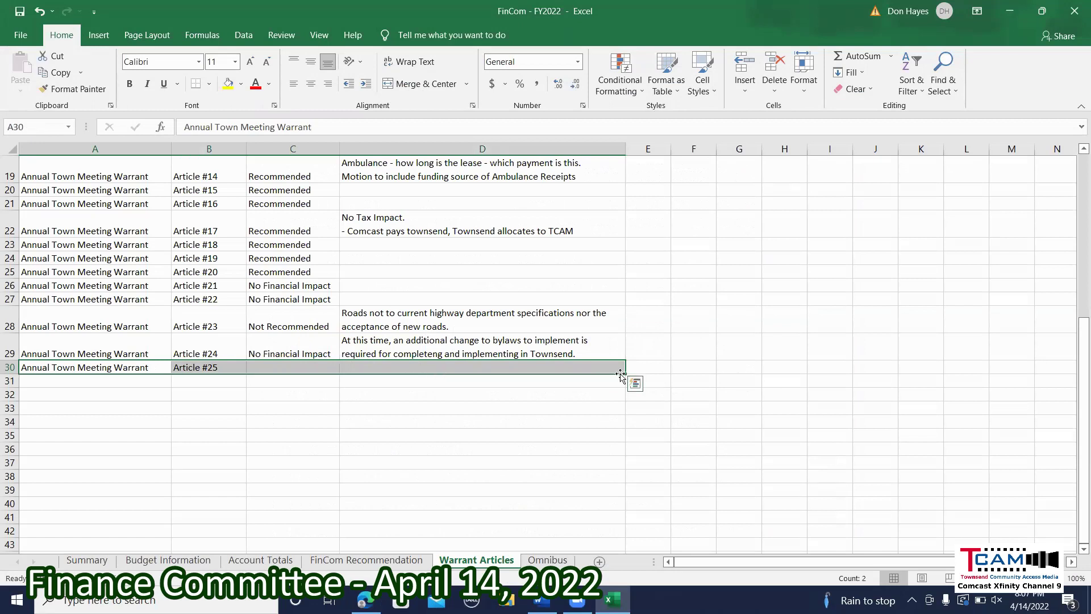
left_click_drag(620, 375, 621, 387)
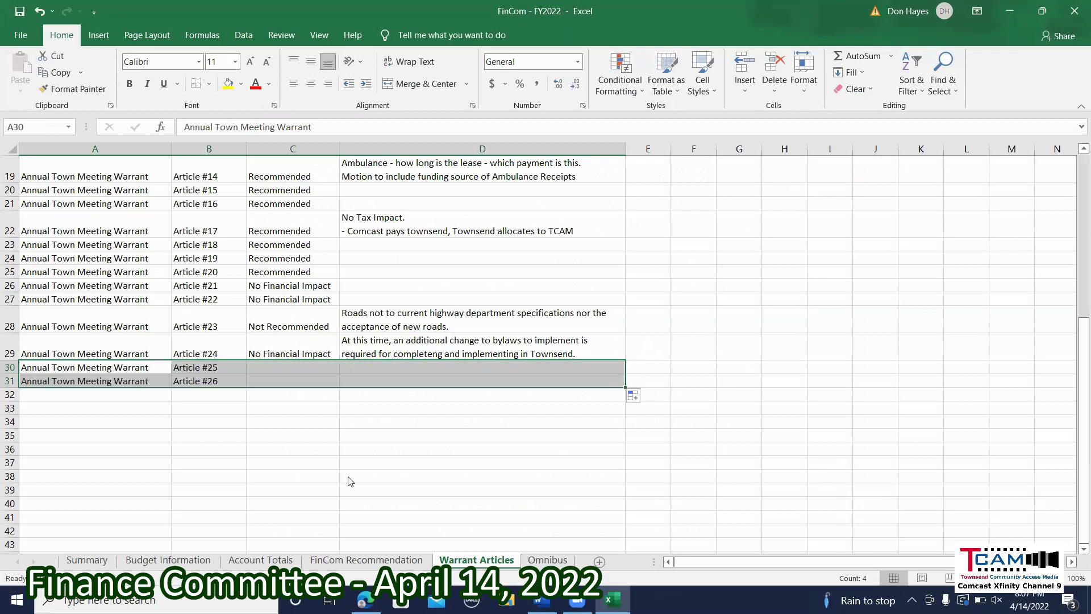
Switch back to the warrant document in the browser and bring up the Article 25 wetlands bylaw text for review
key("alt+Tab")
scroll(391, 431, "up", 5)
scroll(391, 431, "up", 5)
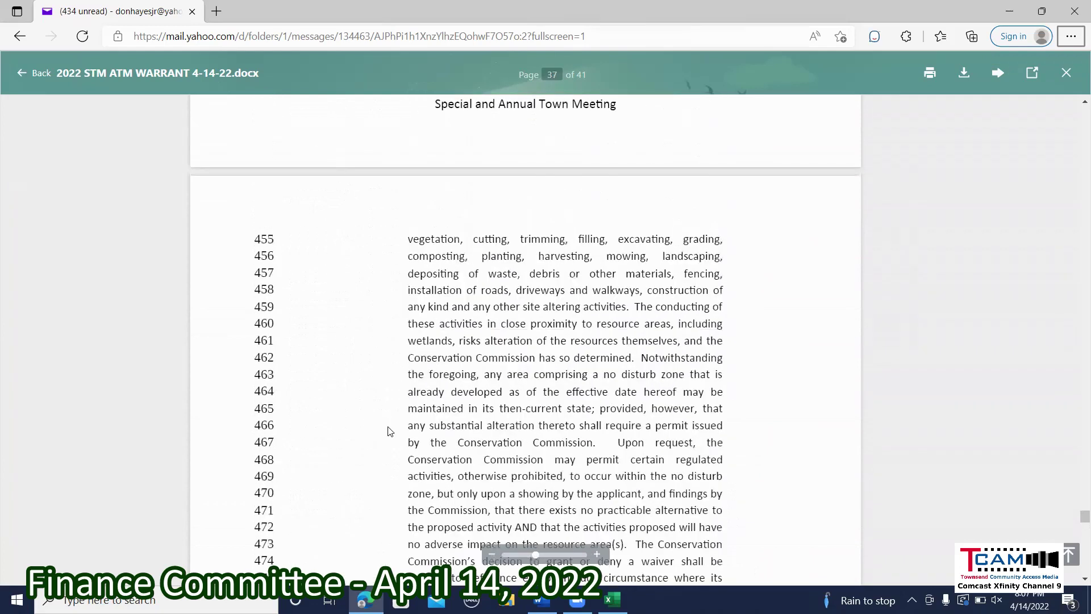
scroll(391, 431, "up", 10)
scroll(391, 430, "down", 3)
scroll(391, 431, "down", 5)
scroll(391, 430, "down", 1)
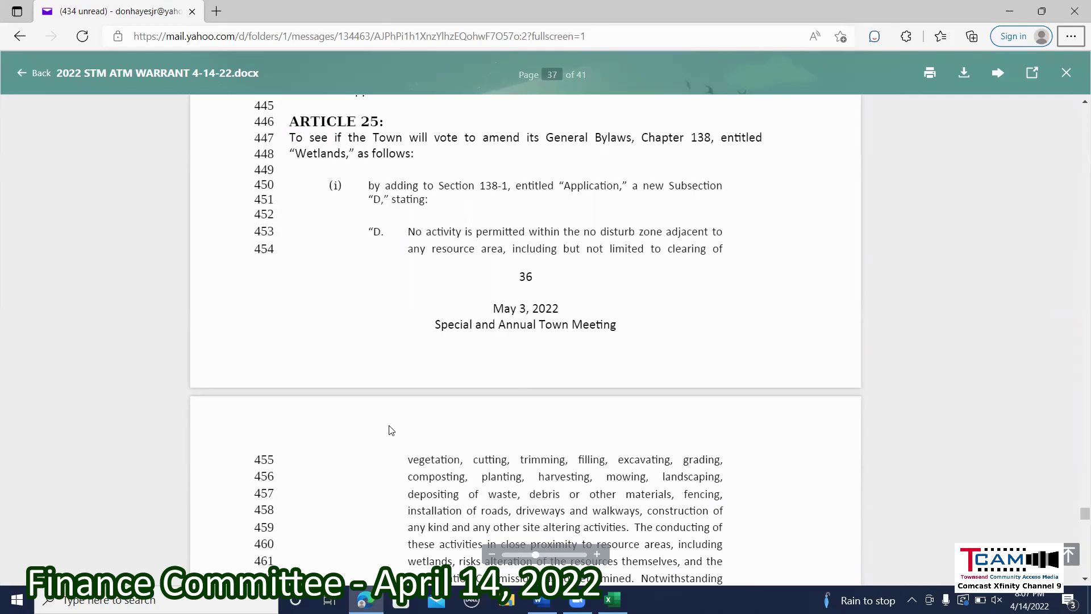
Review the full Article 25 wetlands bylaw text, including the new Subsection D and the "No Disturb Zone" definition
scroll(473, 373, "down", 6)
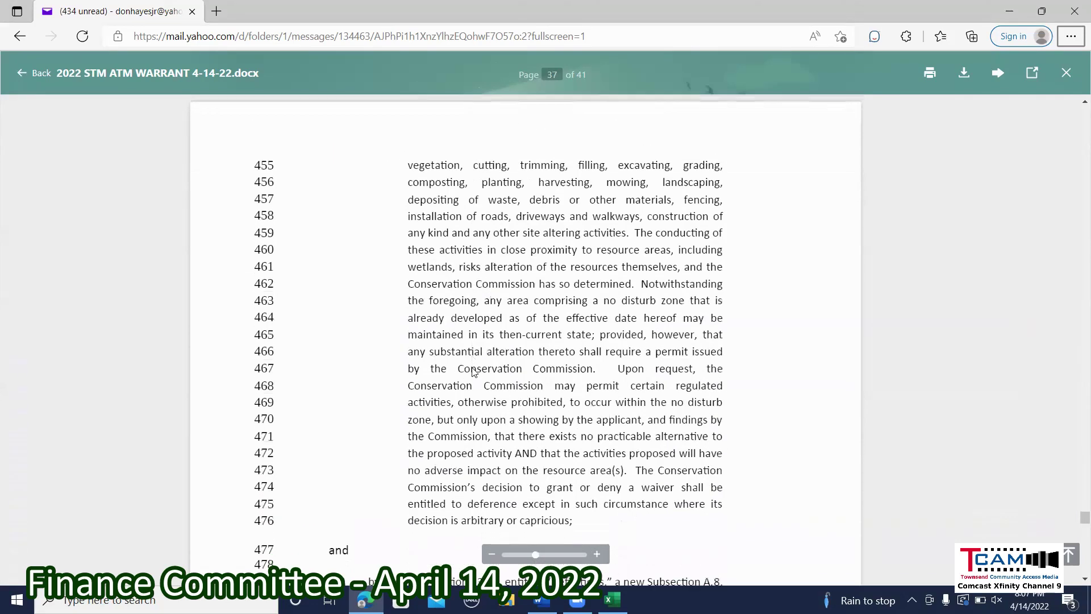
scroll(473, 372, "down", 2)
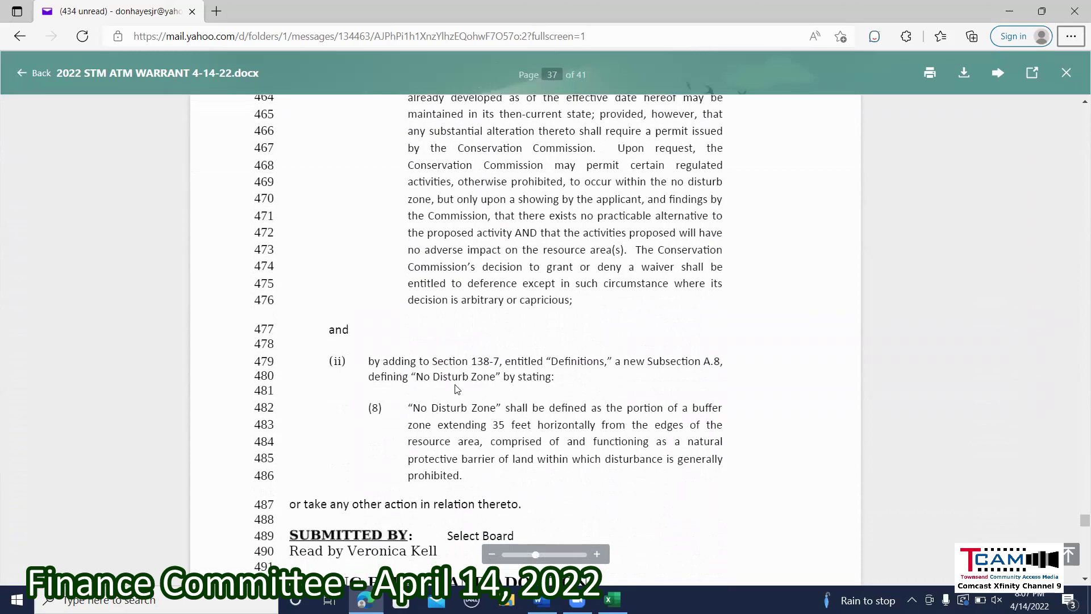
scroll(481, 424, "down", 1)
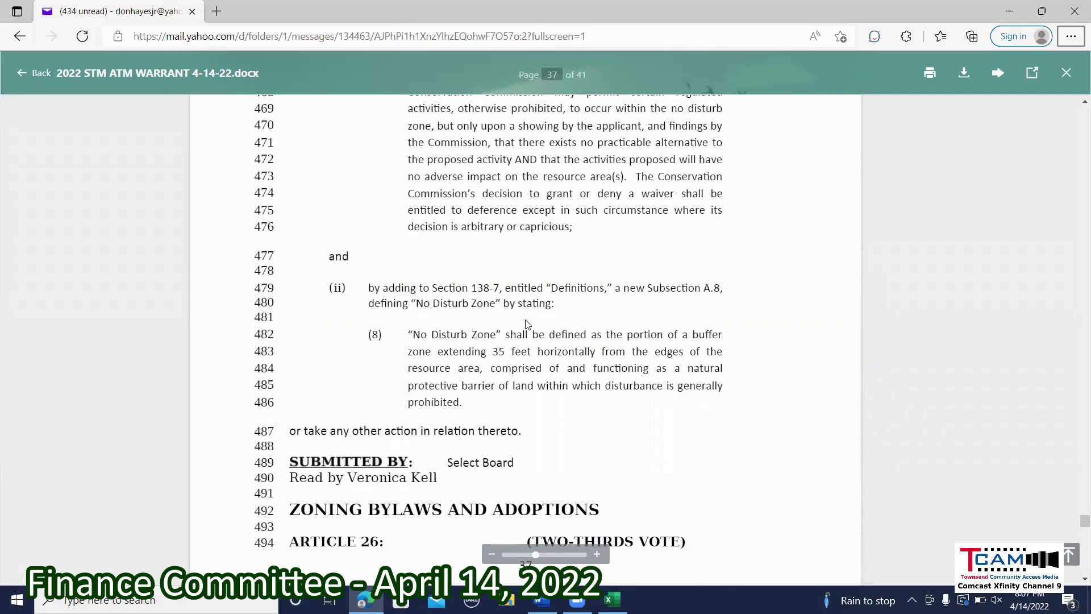
scroll(529, 324, "up", 1)
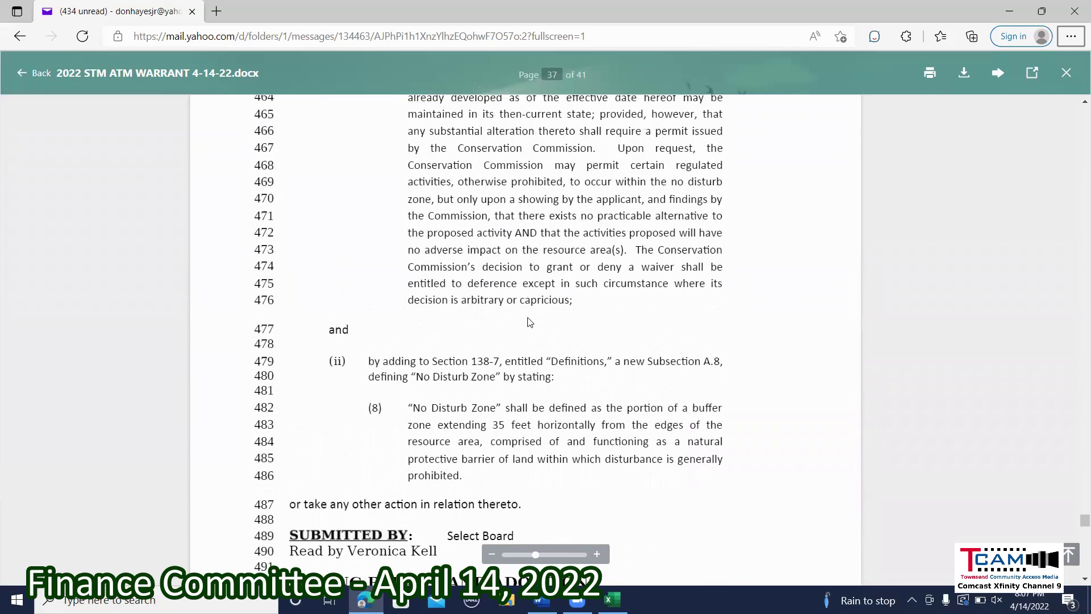
scroll(529, 323, "up", 2)
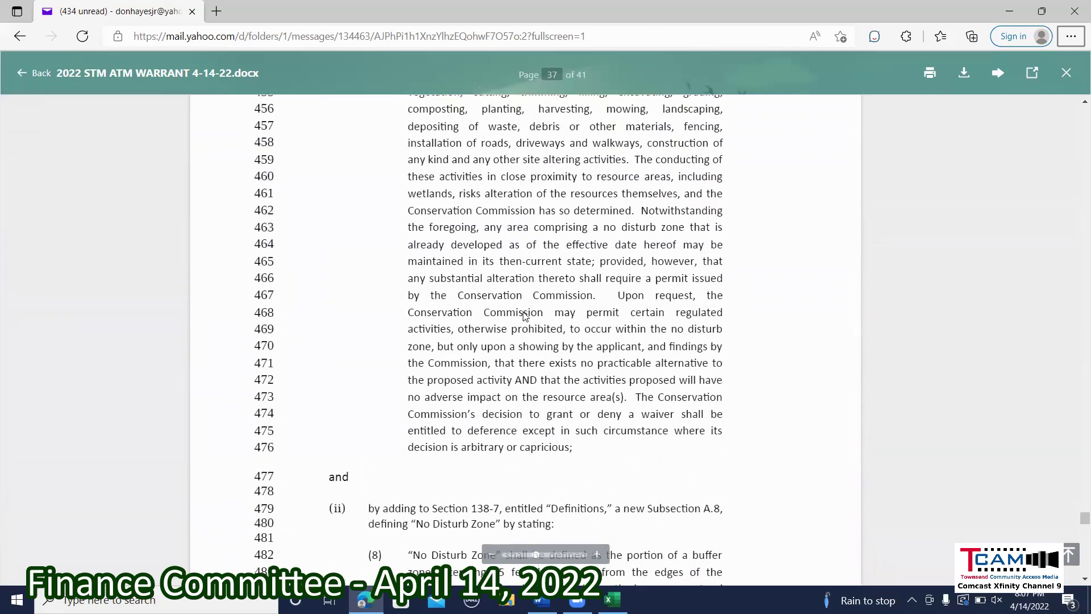
scroll(523, 316, "down", 2)
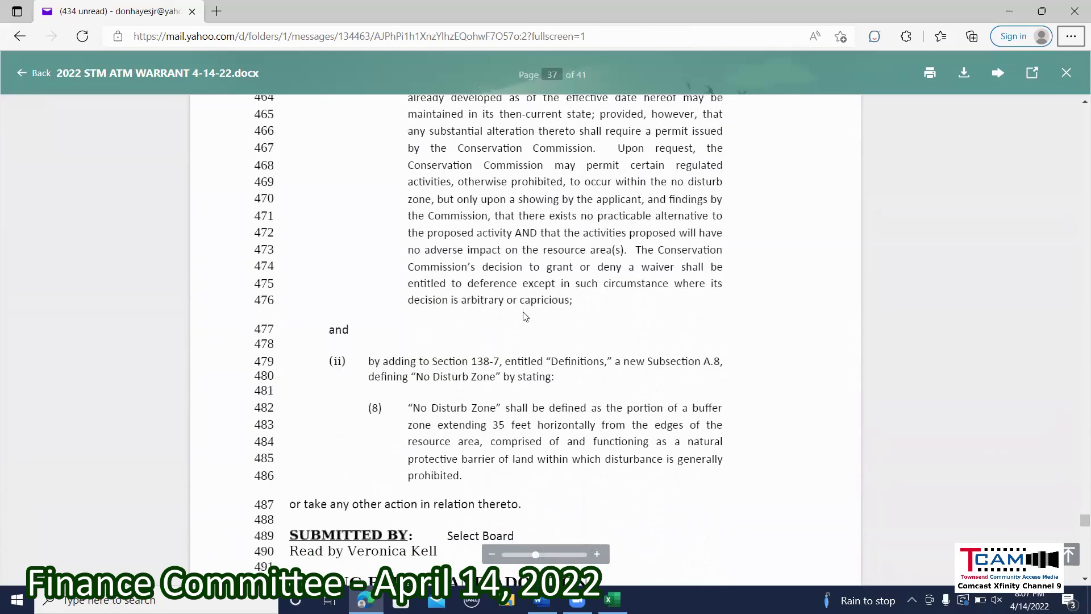
scroll(524, 316, "down", 1)
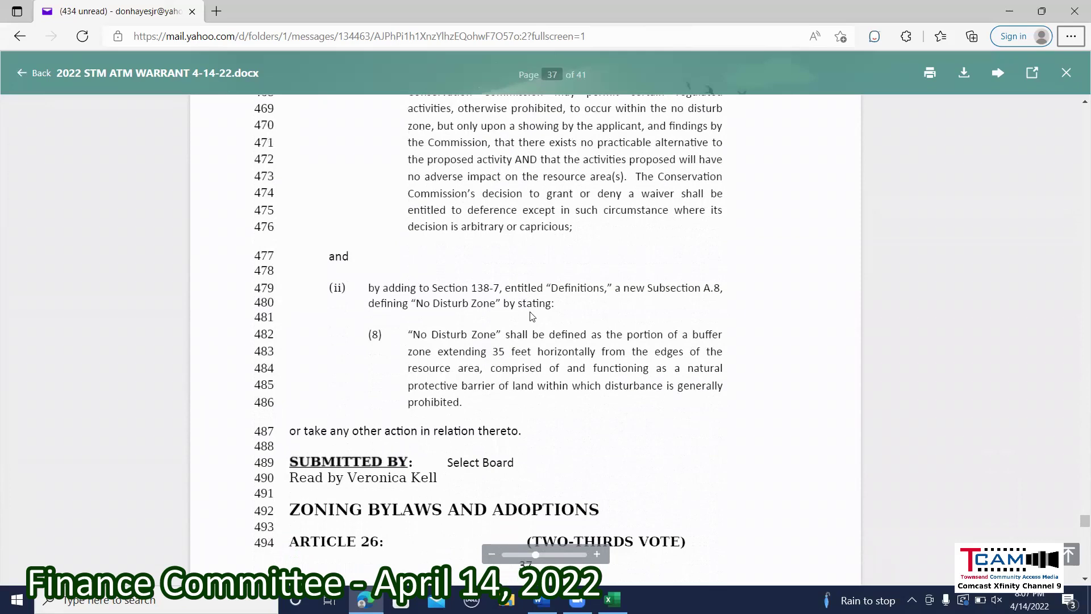
scroll(643, 368, "up", 3)
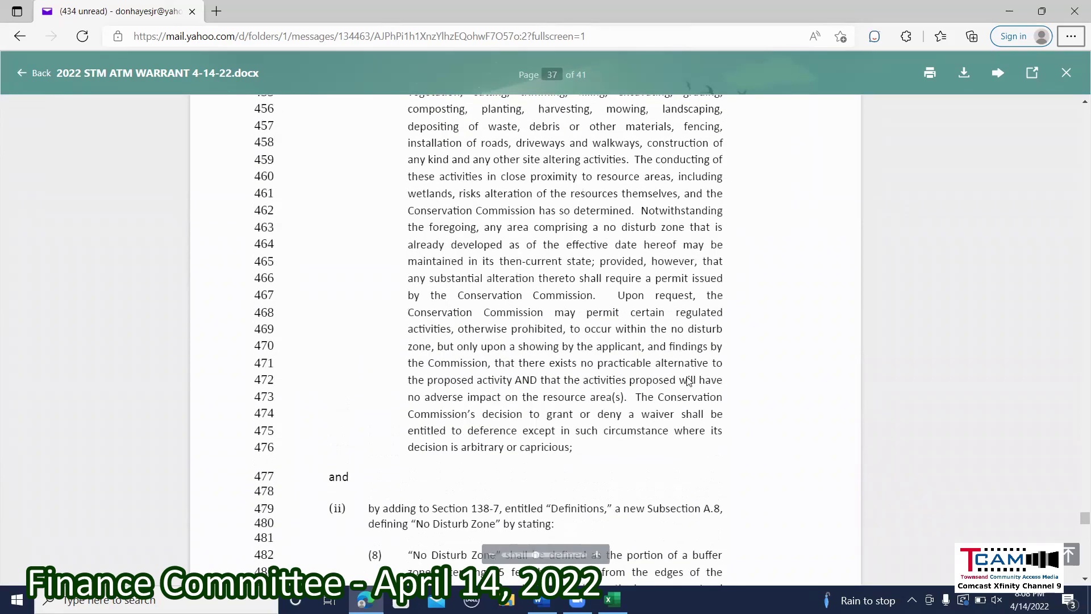
scroll(685, 378, "up", 2)
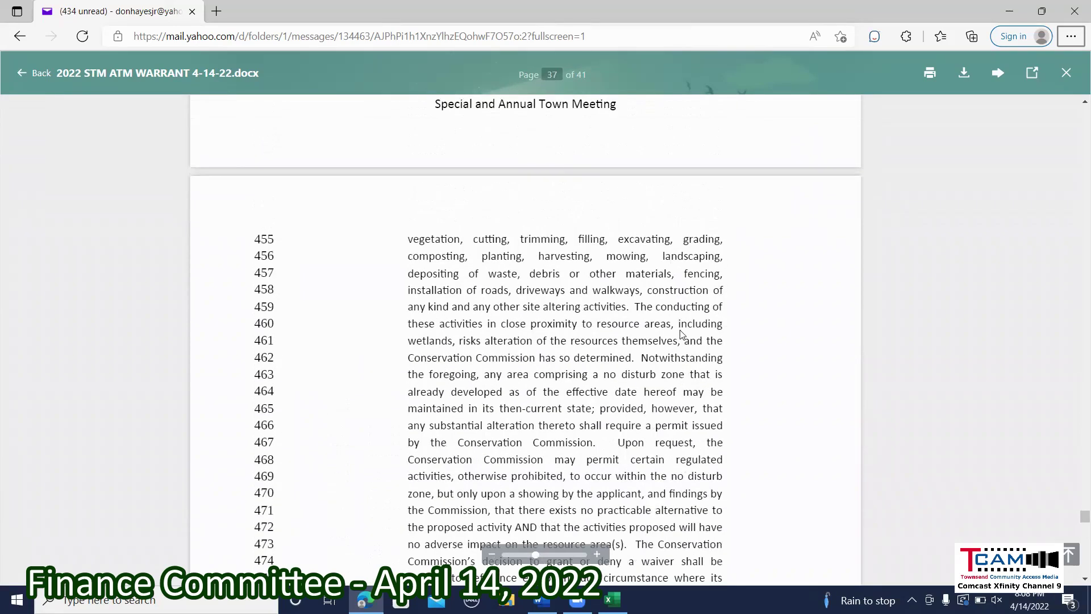
scroll(682, 334, "up", 2)
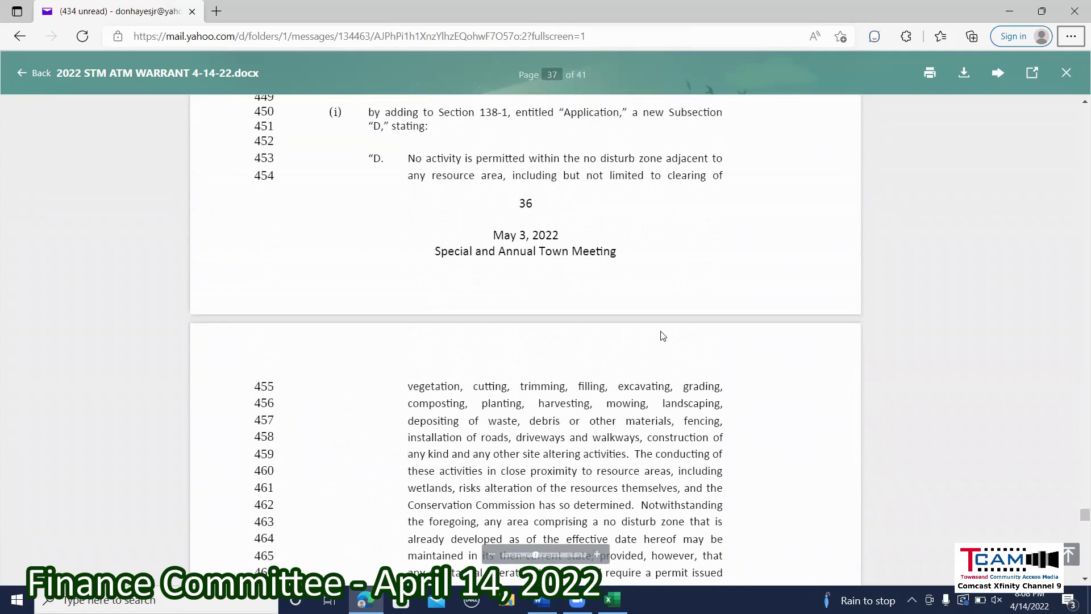
scroll(664, 336, "up", 1)
scroll(663, 336, "up", 1)
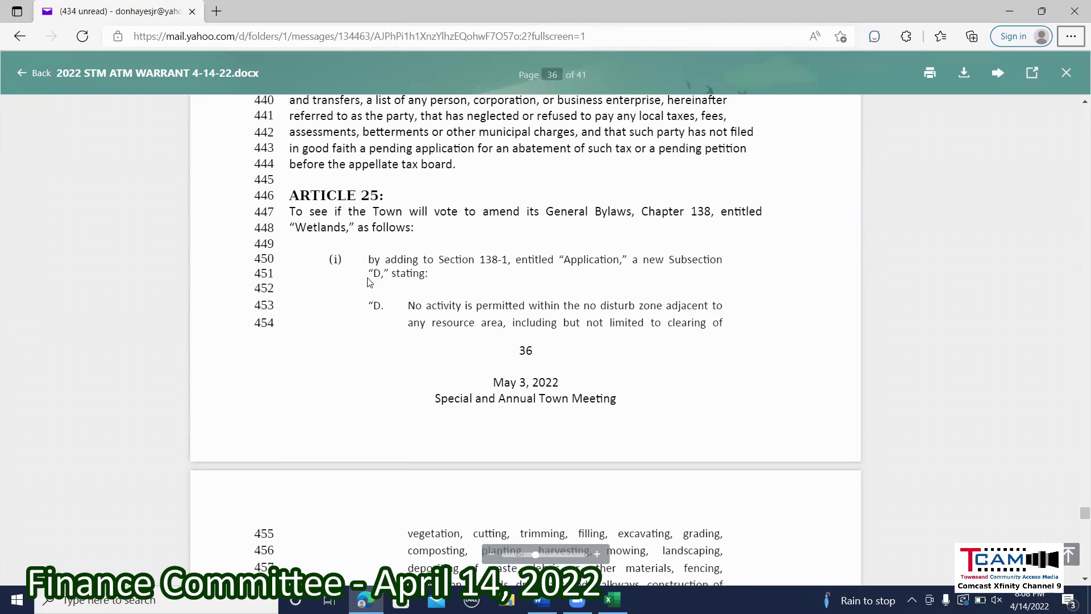
Switch to the Excel workbook and set the Article #25 recommendation to No Financial Impact, then check the Article #21 and #22 recommendations
key("alt+Tab")
left_click(333, 369)
left_click(346, 368)
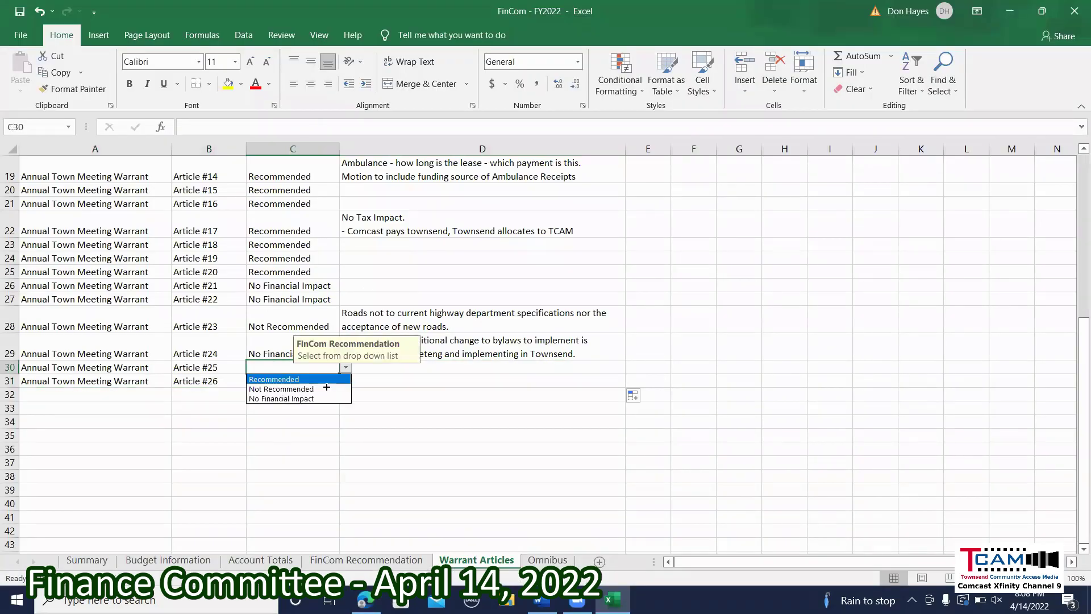
left_click(324, 398)
left_click(312, 407)
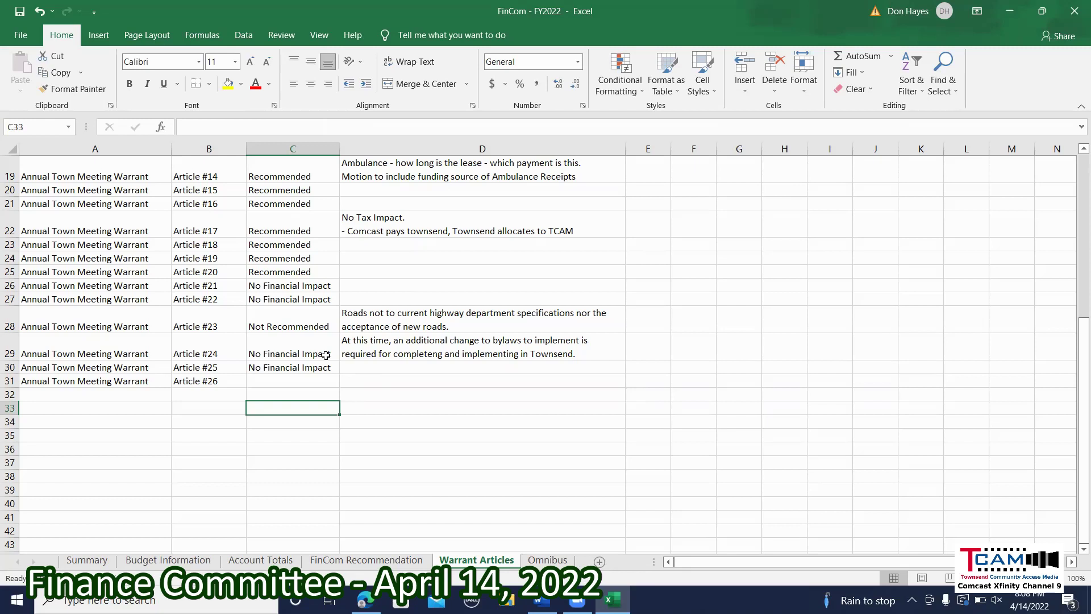
left_click_drag(287, 288, 298, 296)
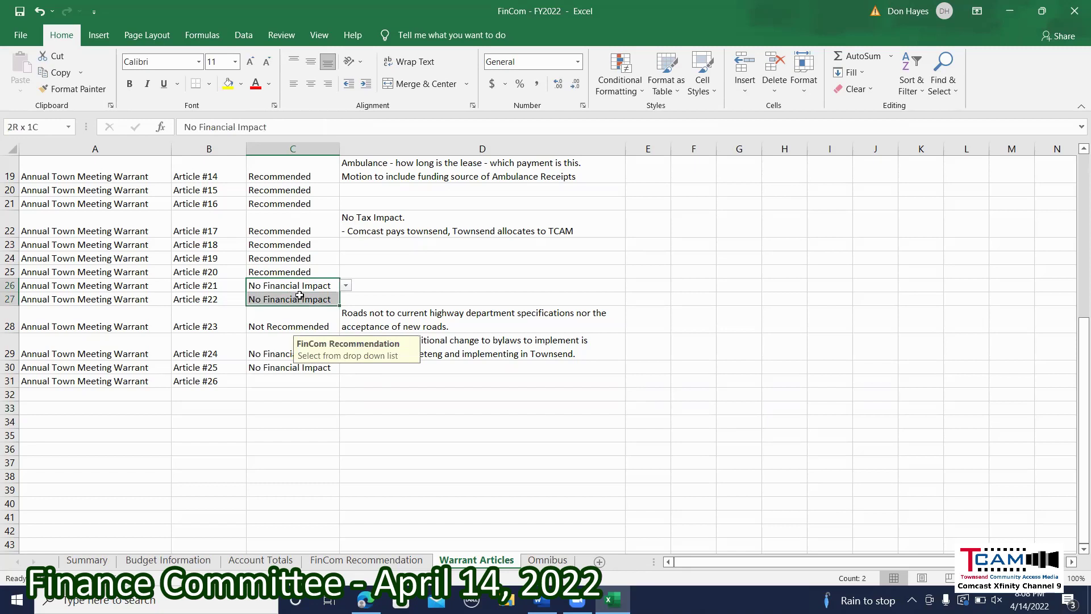
left_click_drag(299, 295, 299, 296)
Select the Article #26 recommendation cell, then switch to the warrant document in the browser and bring up the Article 26 zoning bylaw text
left_click(264, 376)
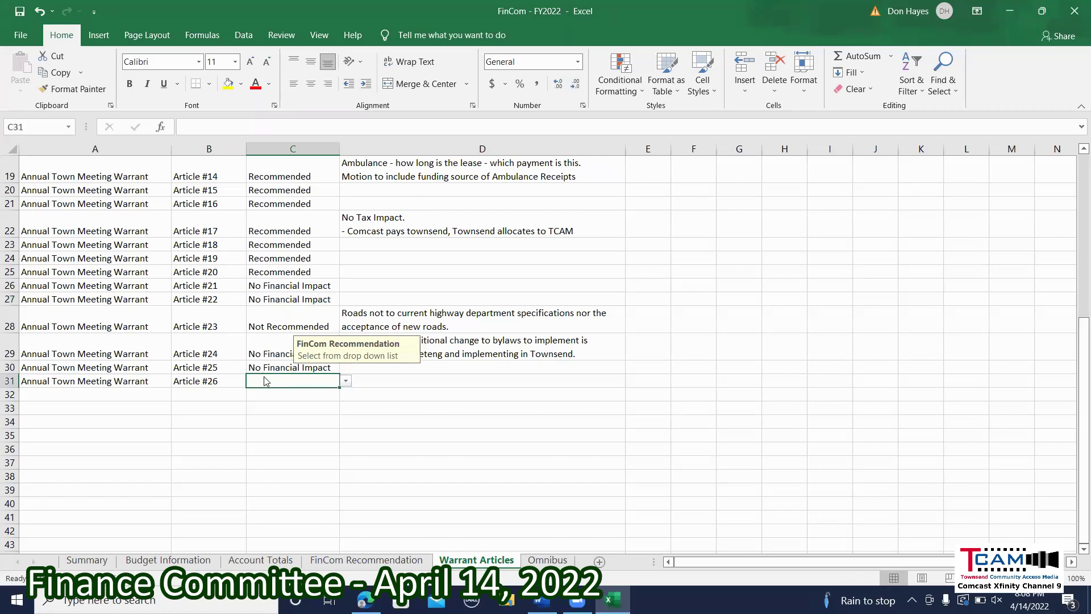
key("alt+Tab")
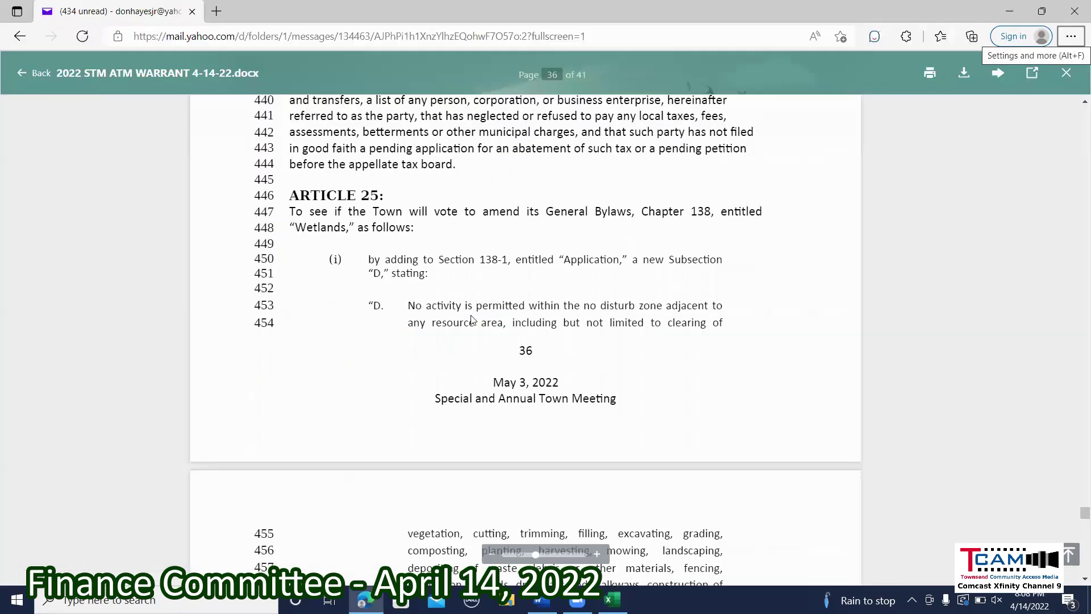
scroll(472, 320, "down", 15)
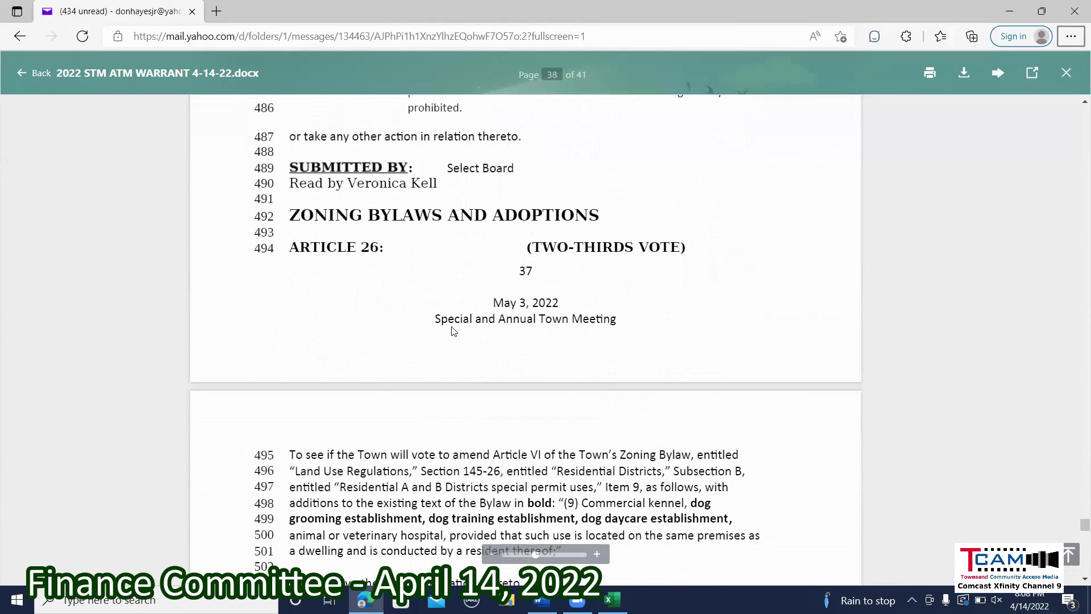
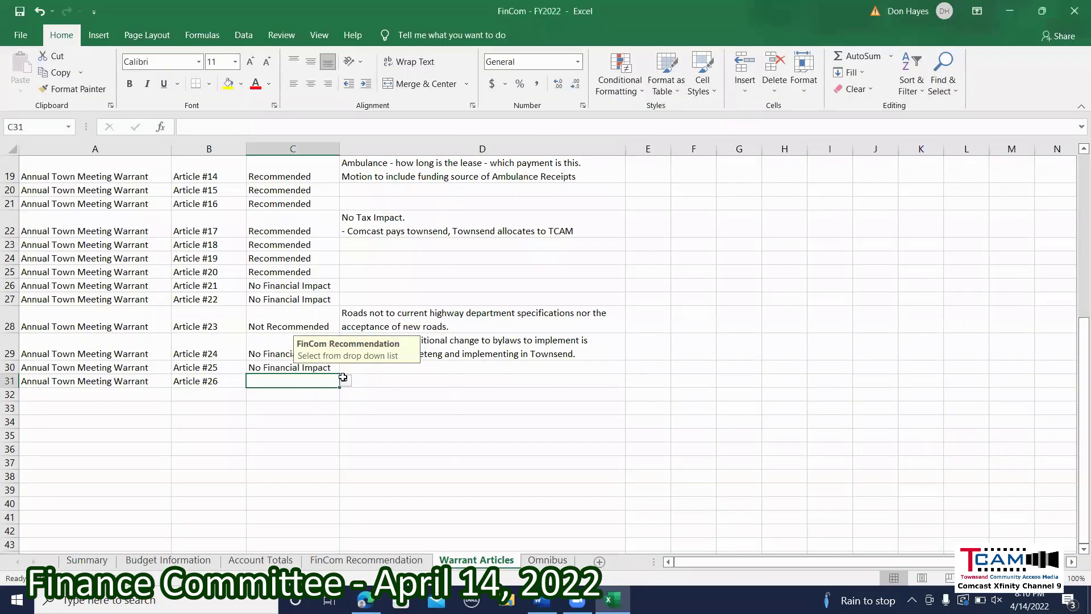
Set the Article #26 recommendation to No Financial Impact
left_click(343, 378)
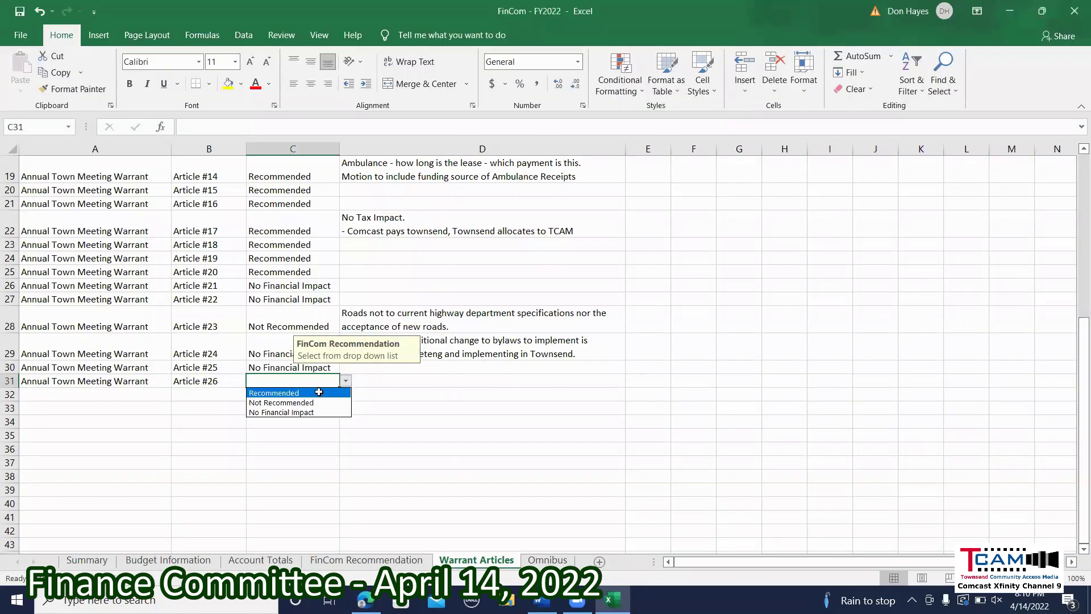
left_click(301, 412)
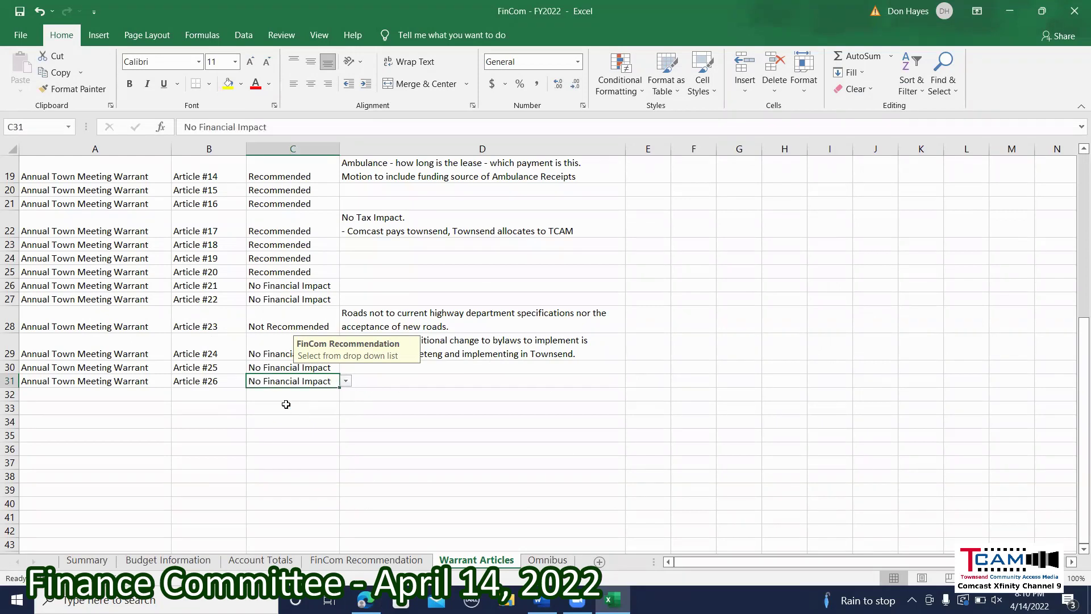
left_click(290, 406)
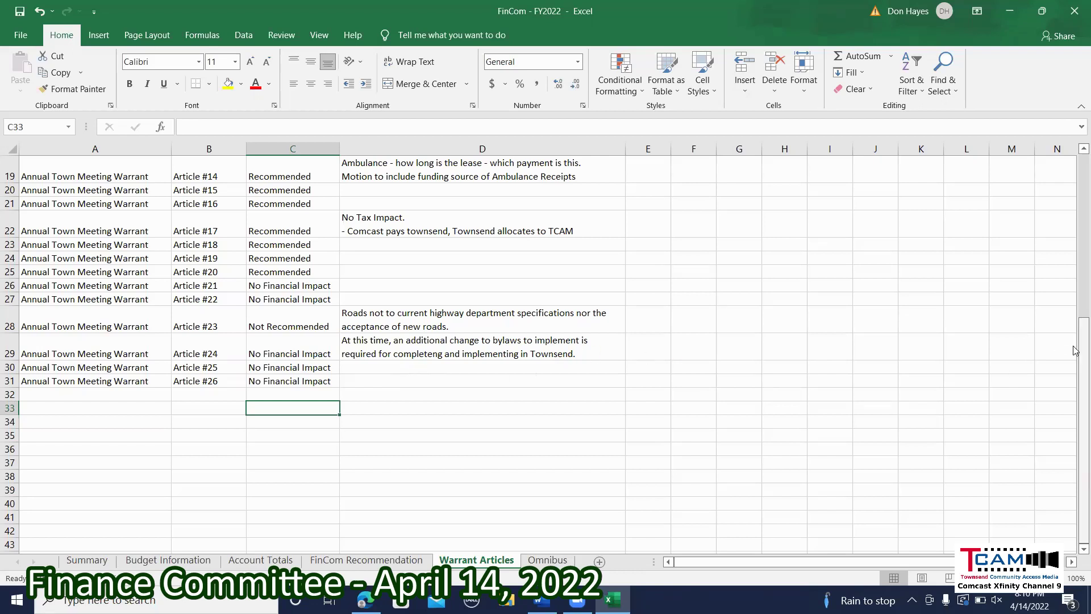
Return to the start of the Warrant Articles sheet and save the FinCom - FY2022 workbook
left_click_drag(1075, 350, 1077, 182)
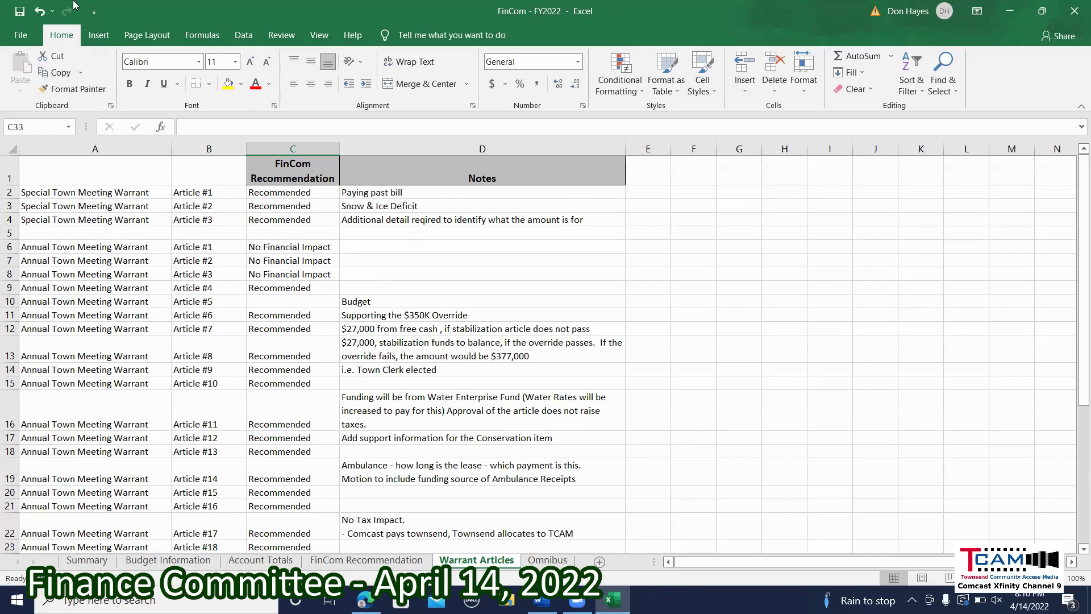
left_click(22, 29)
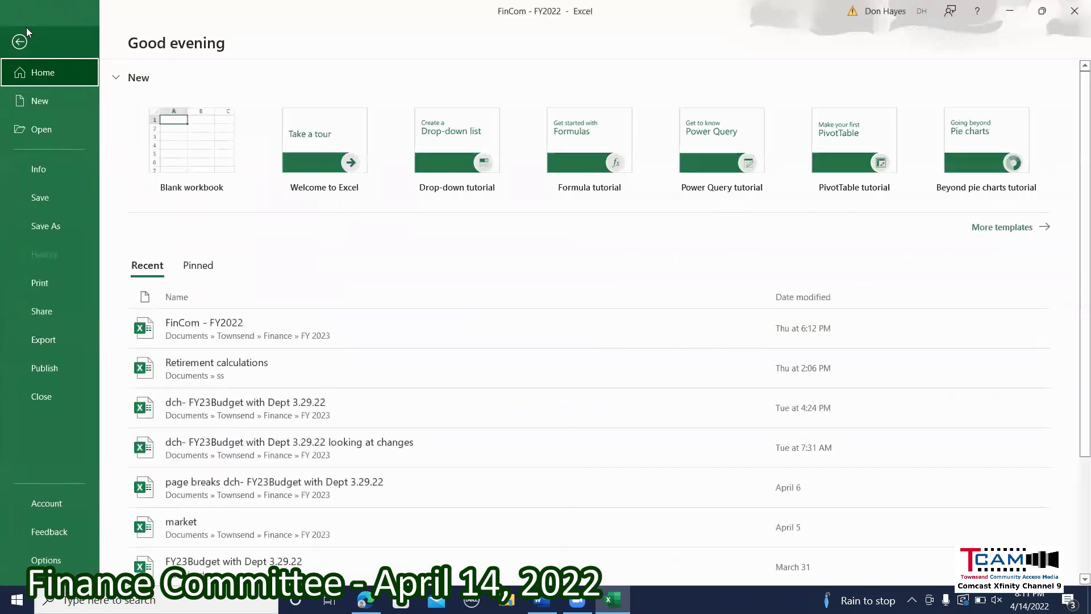
left_click(50, 198)
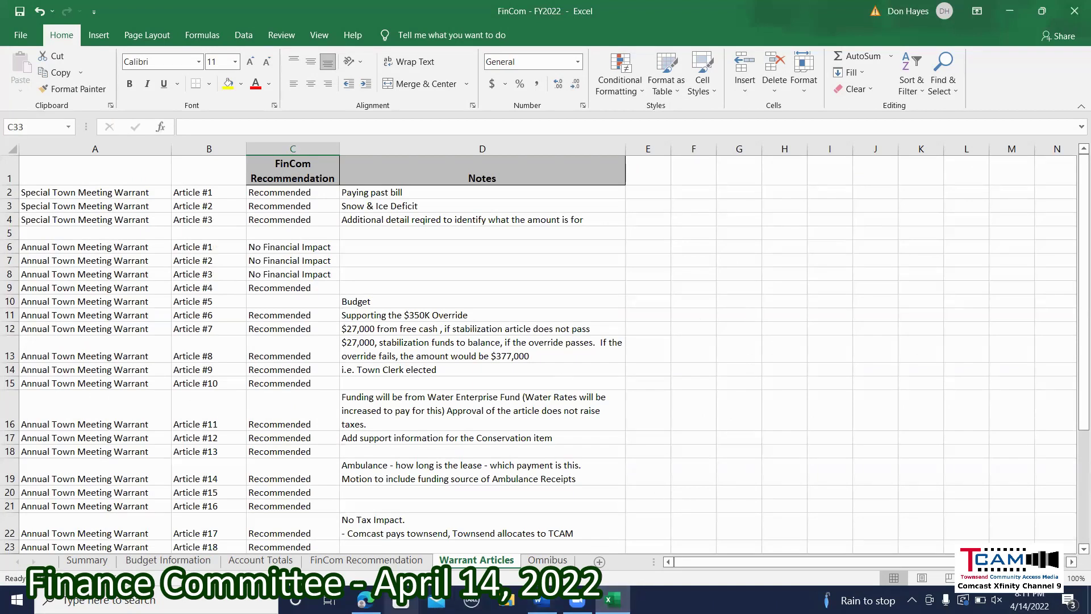
mouse_move(366, 600)
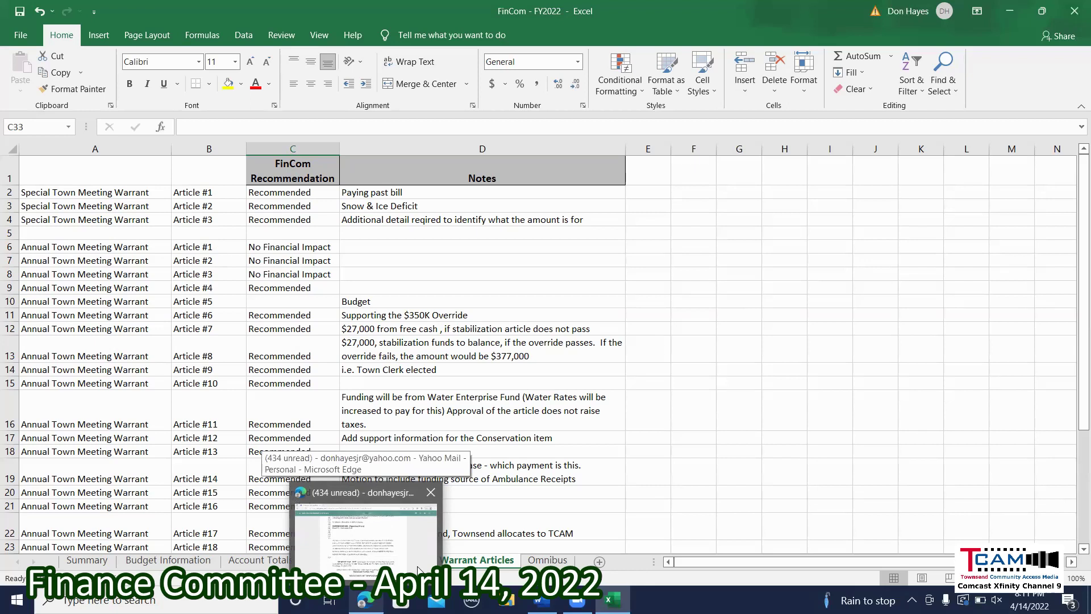
left_click(740, 463)
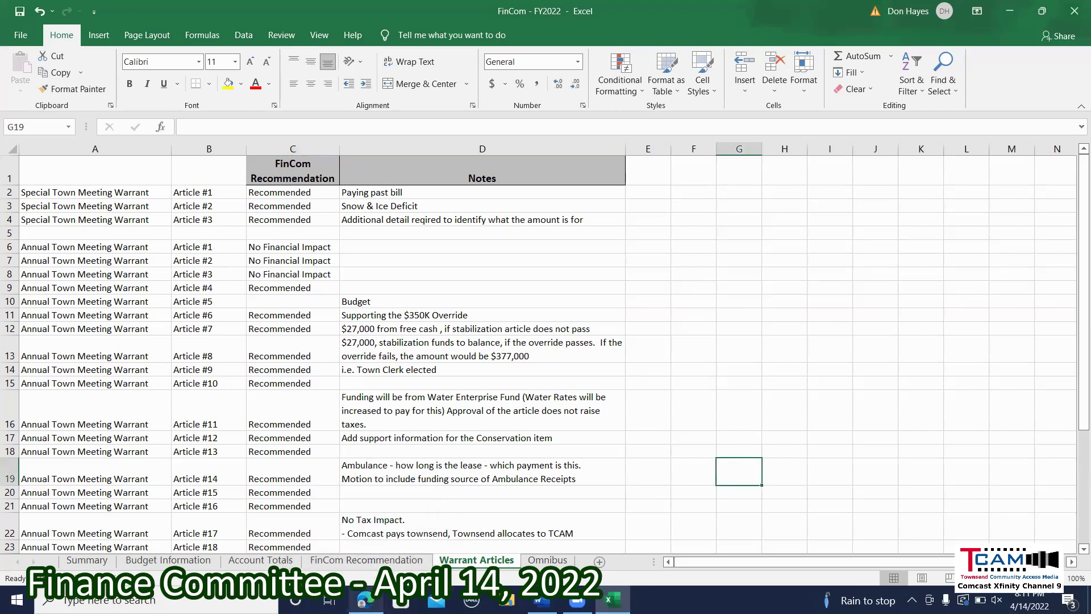
Switch to the browser, open townsendma.gov in a new tab and find the April calendar on the home page
left_click(366, 599)
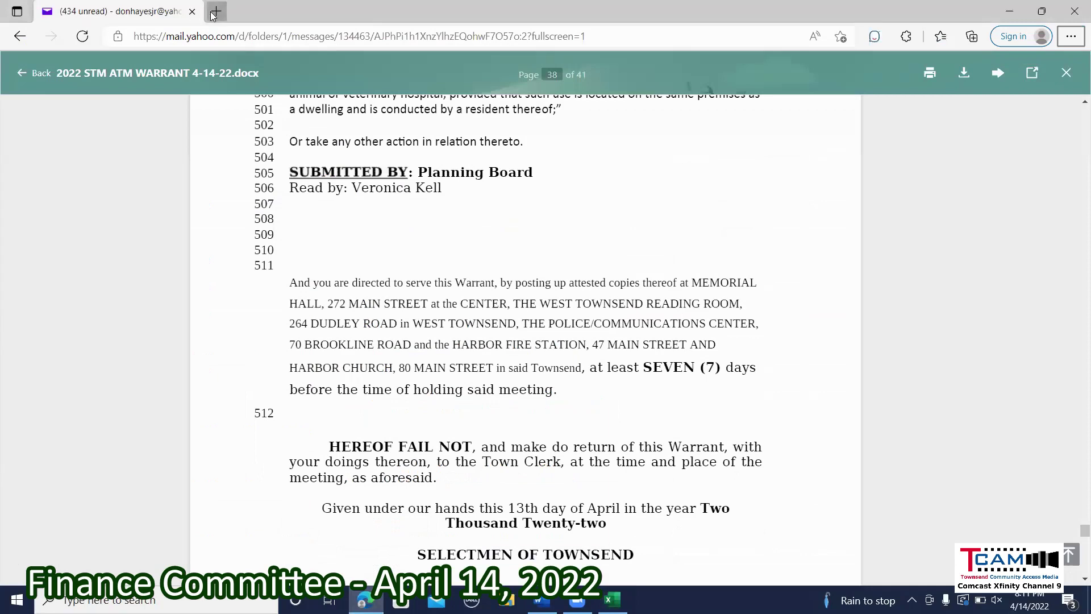
left_click(215, 12)
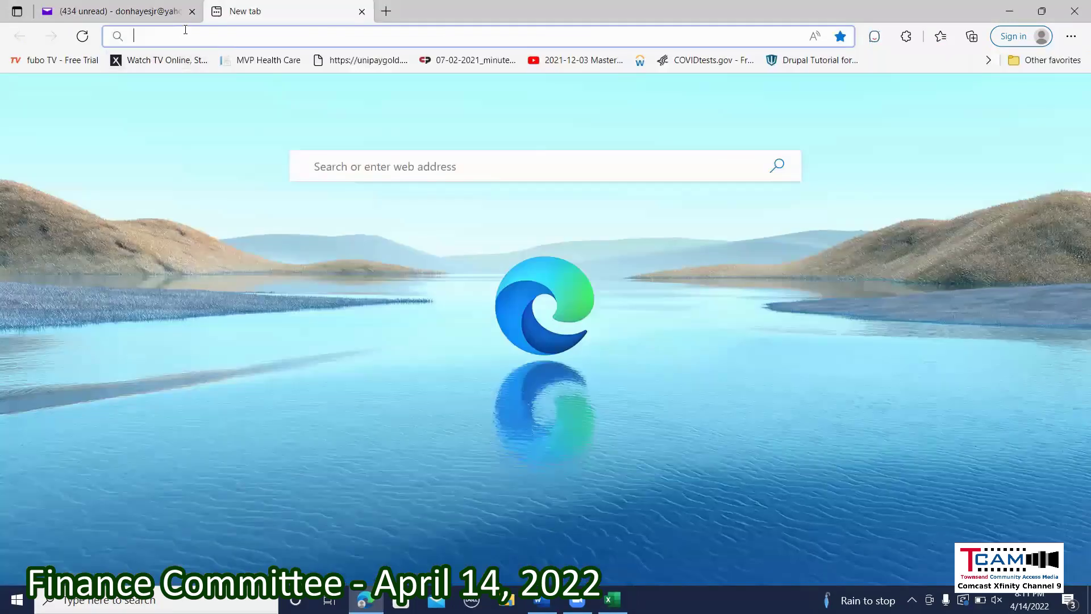
type("townsendma.gov")
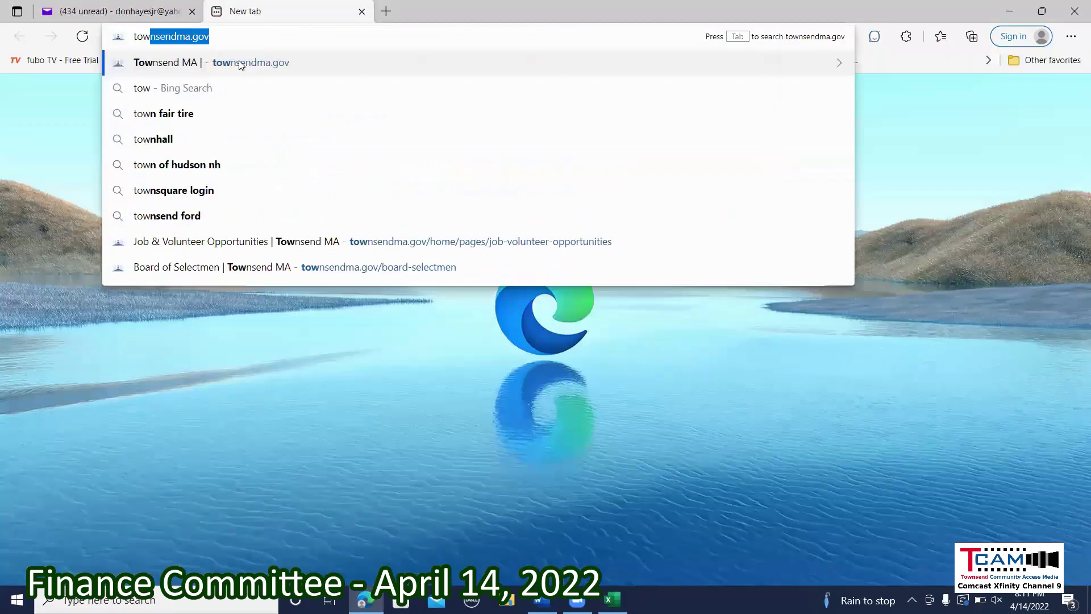
left_click(239, 61)
scroll(966, 265, "down", 8)
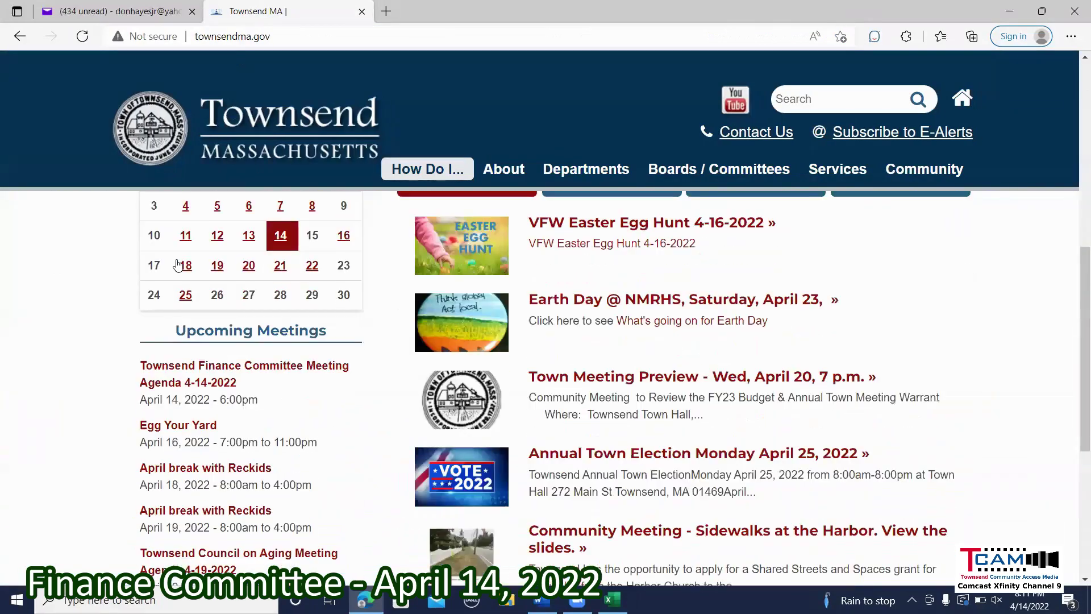
View the events for April 19, 2022, check the Townsend Energy Committee Meeting Agenda entry and go back to the day's list
left_click(216, 266)
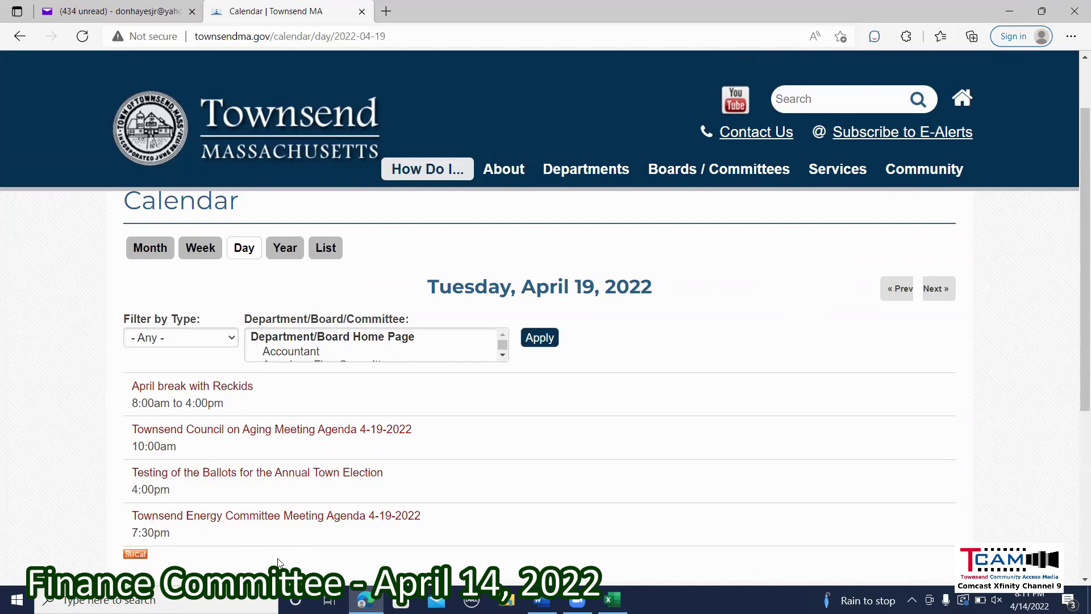
left_click(292, 521)
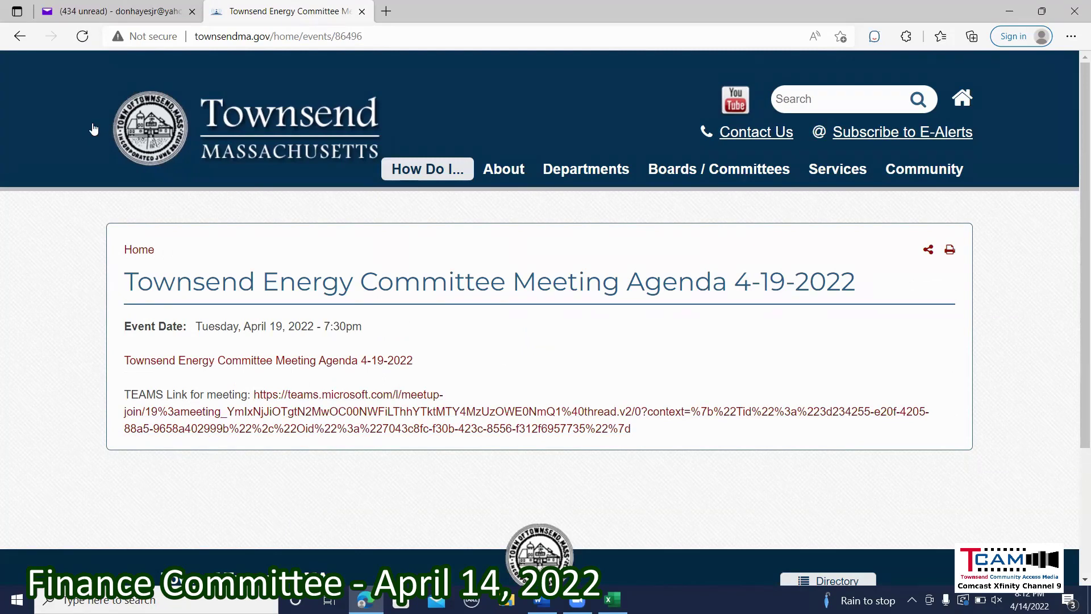
left_click(18, 38)
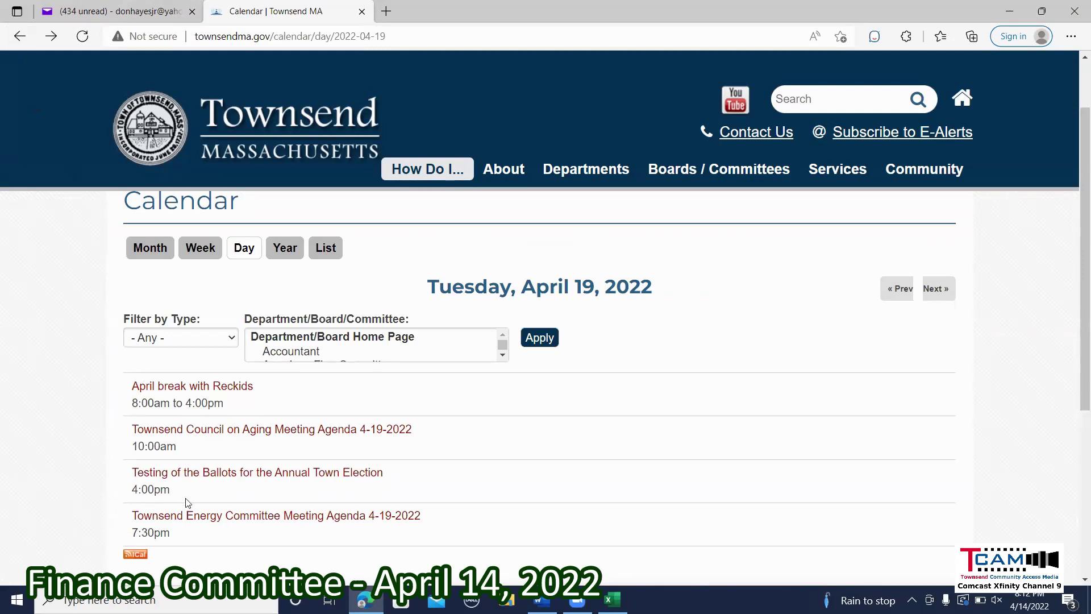
Switch back to the FinCom - FY2022 workbook in Excel
key("alt+Tab")
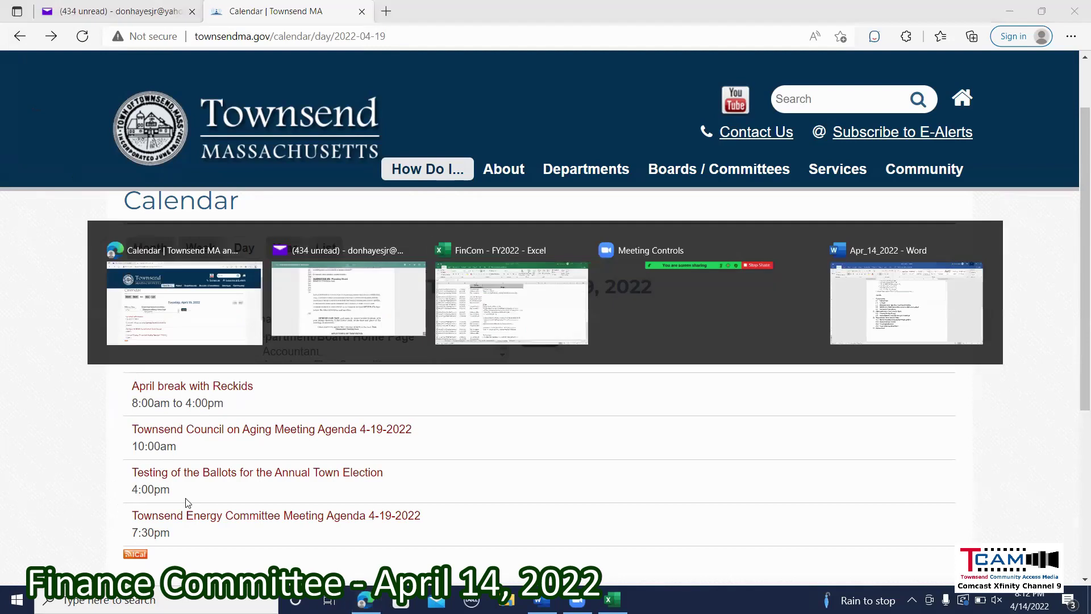
key("alt+Tab")
key("alt+Tab")
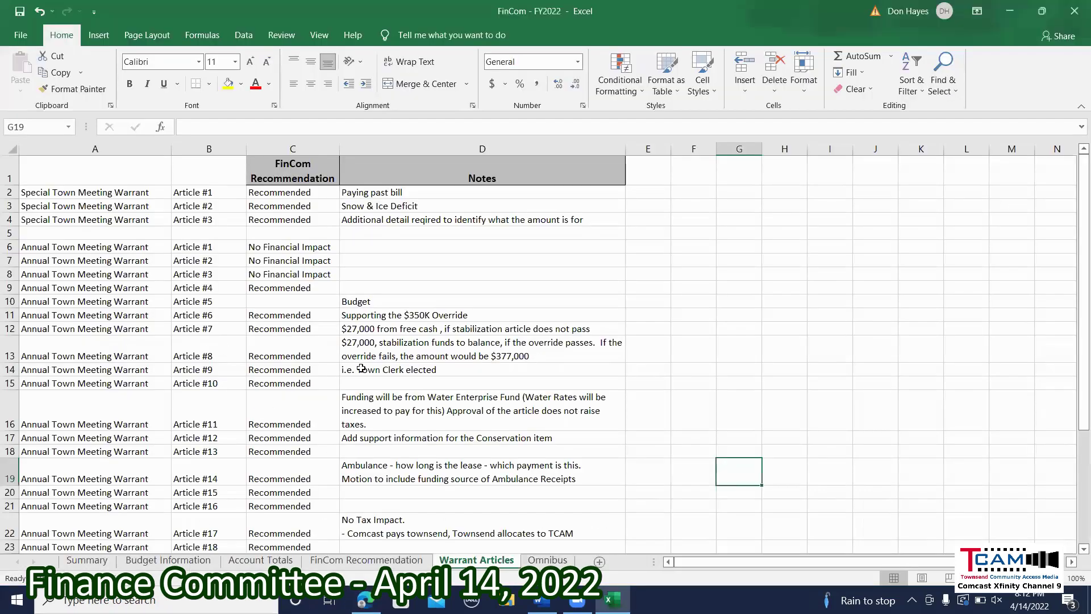